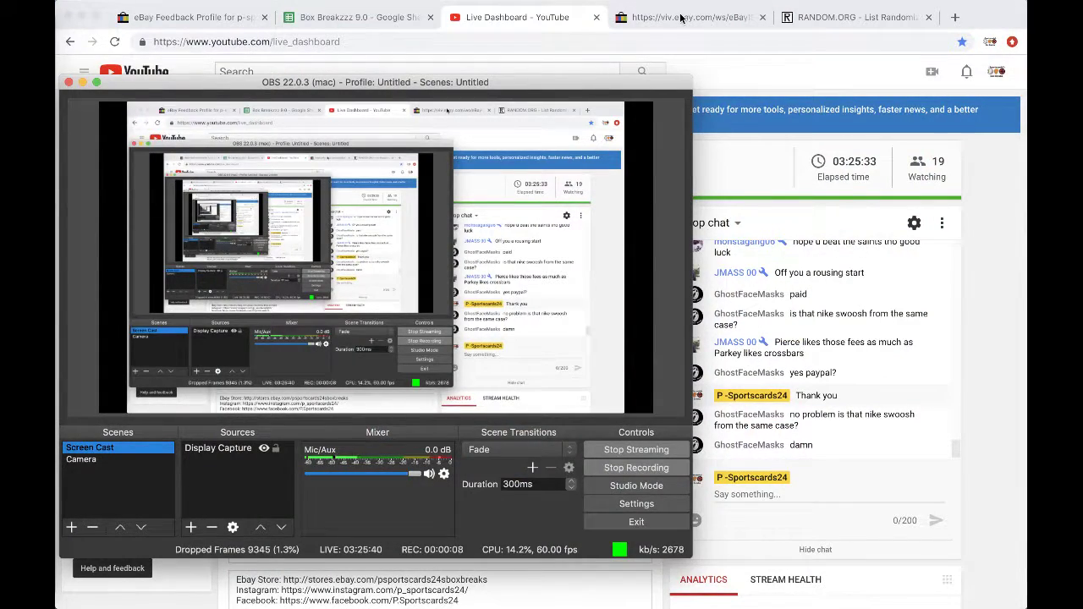
Refresh the official eBay time page, then show Box Breakzzz 9.0's Mini Helmet 1/7 sheet
{"action": "left_click", "coordinate": [680, 18]}
{"action": "left_click", "coordinate": [114, 42]}
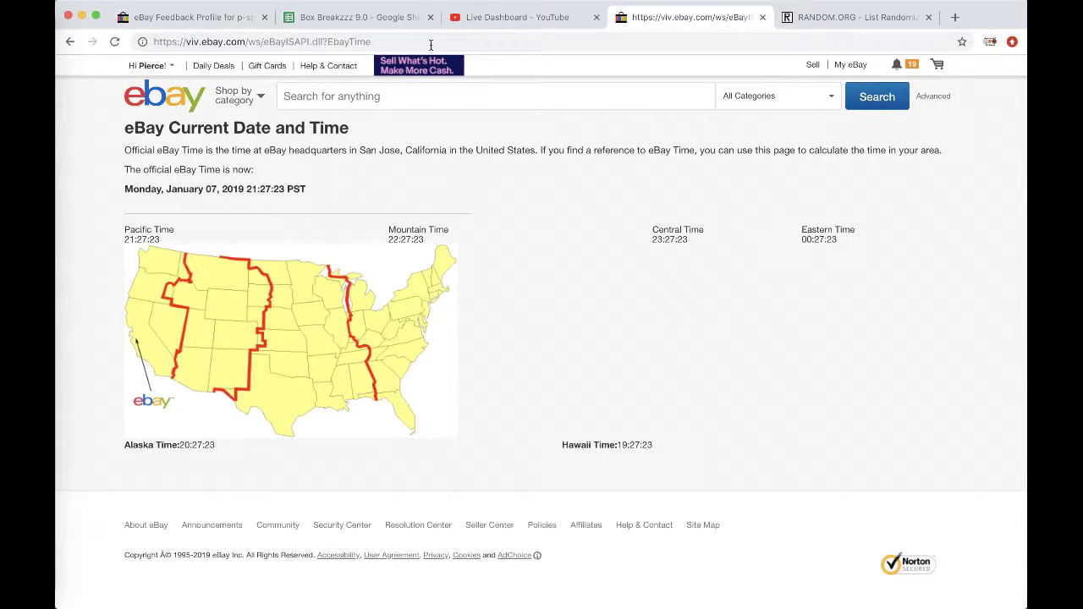
{"action": "left_click", "coordinate": [398, 17]}
{"action": "left_click", "coordinate": [575, 593]}
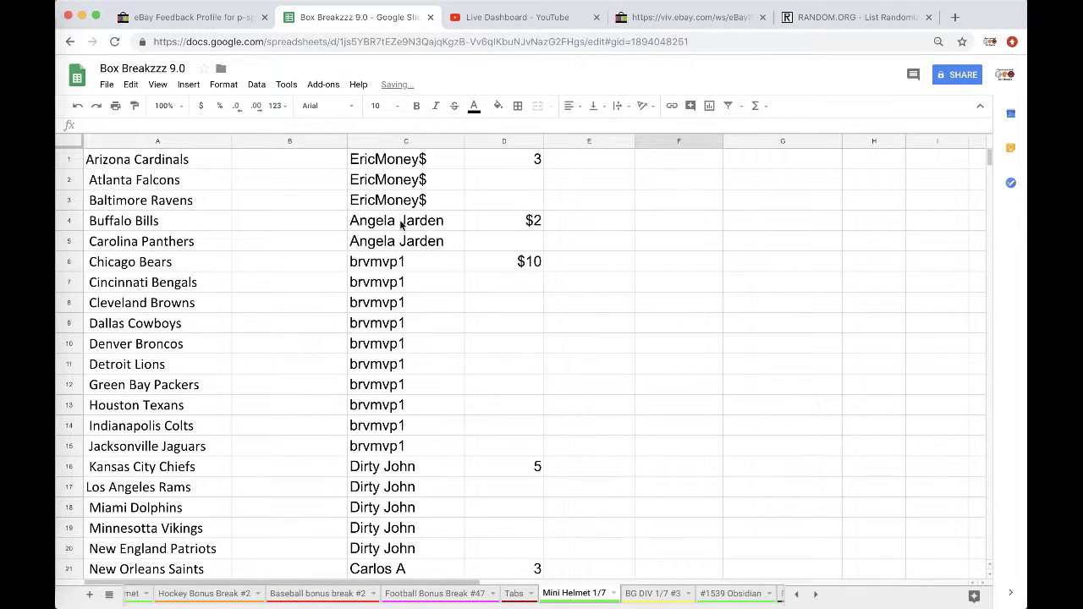
Copy all 32 buyer entries from column C of the Mini Helmet 1/7 sheet
{"action": "scroll", "coordinate": [388, 244], "scroll_direction": "down", "scroll_amount": 1}
{"action": "scroll", "coordinate": [388, 244], "scroll_direction": "down", "scroll_amount": 10}
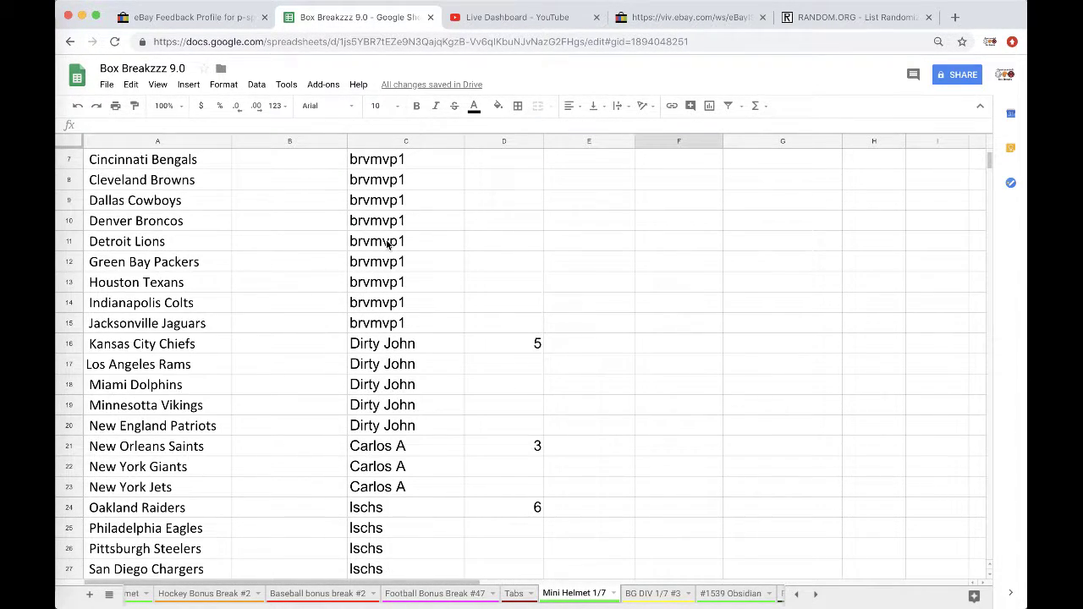
{"action": "scroll", "coordinate": [385, 279], "scroll_direction": "down", "scroll_amount": 3}
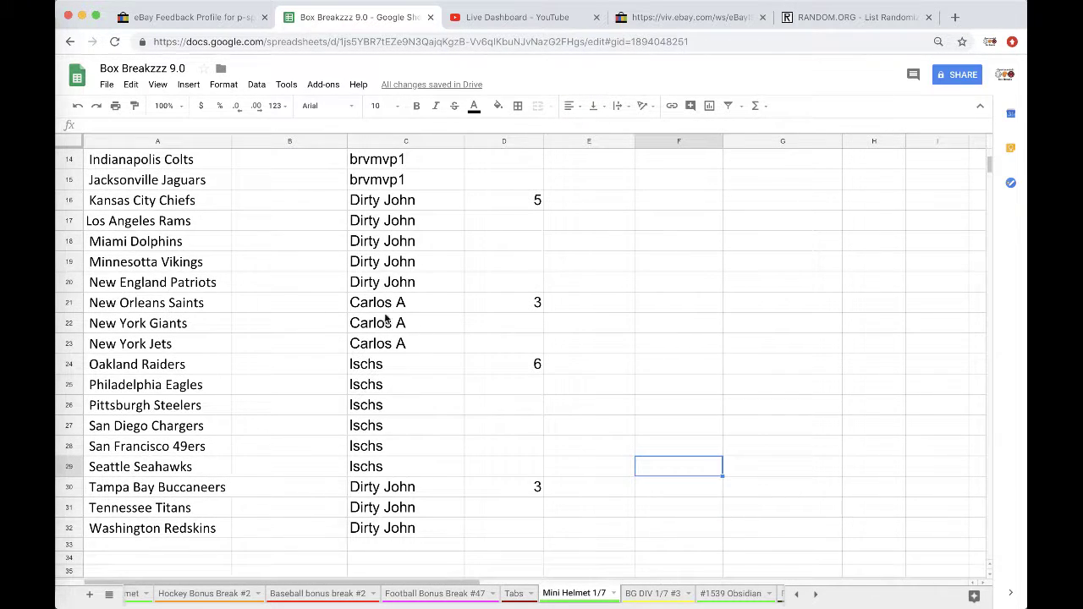
{"action": "scroll", "coordinate": [403, 413], "scroll_direction": "up", "scroll_amount": 14}
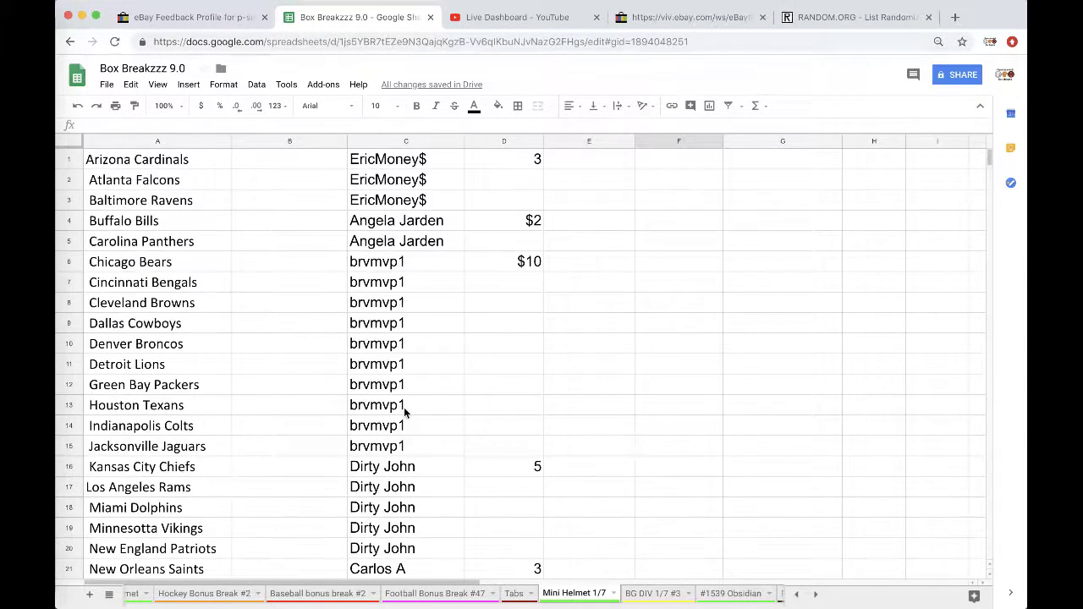
{"action": "left_click", "coordinate": [381, 140]}
{"action": "key", "text": "ctrl+c"}
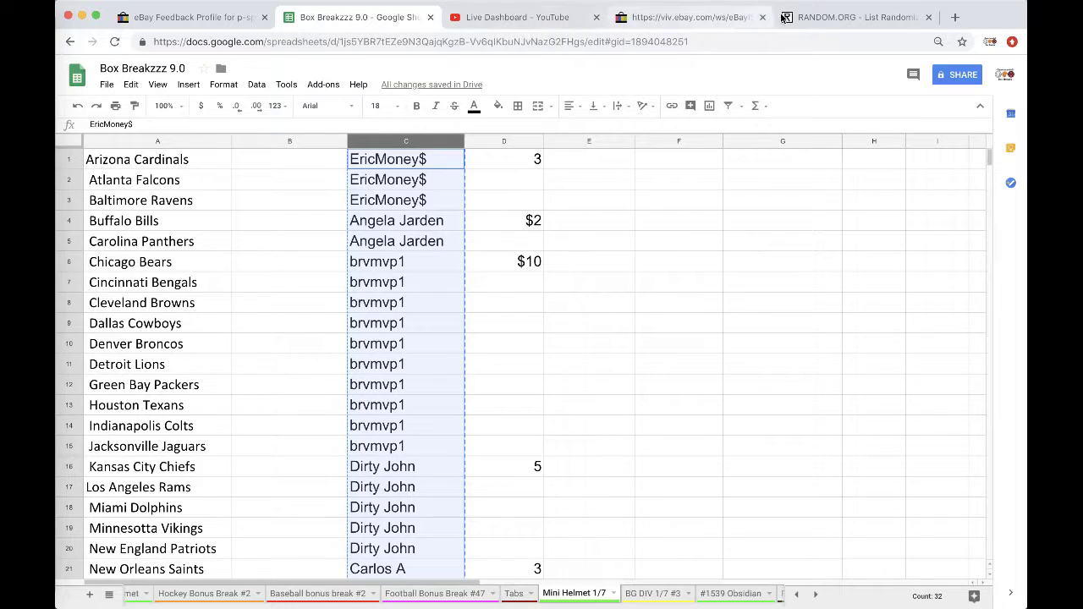
Reload the RANDOM.ORG List Randomizer, shuffle the buyer list five times, and select the result
{"action": "left_click", "coordinate": [821, 17]}
{"action": "left_click", "coordinate": [579, 37]}
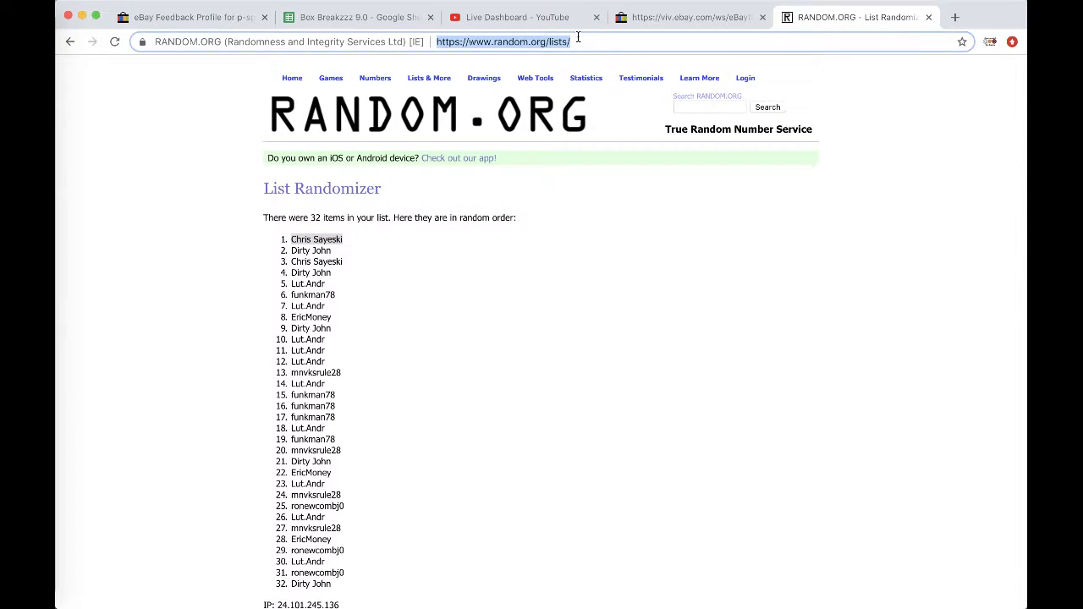
{"action": "key", "text": "Return"}
{"action": "left_click", "coordinate": [290, 496]}
{"action": "left_click", "coordinate": [279, 524]}
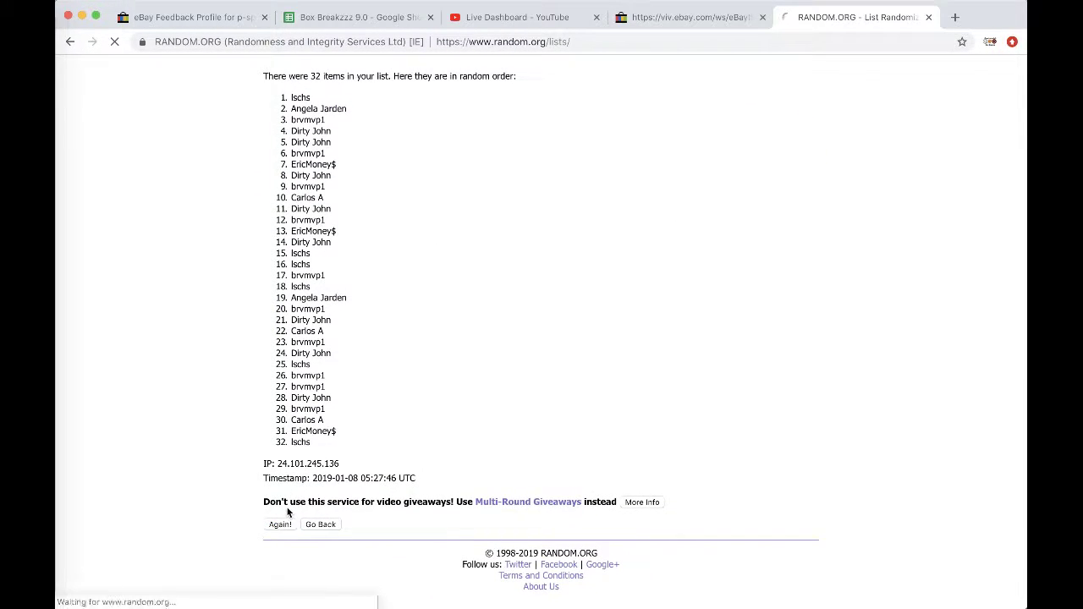
{"action": "left_click", "coordinate": [284, 524]}
{"action": "left_click", "coordinate": [280, 525]}
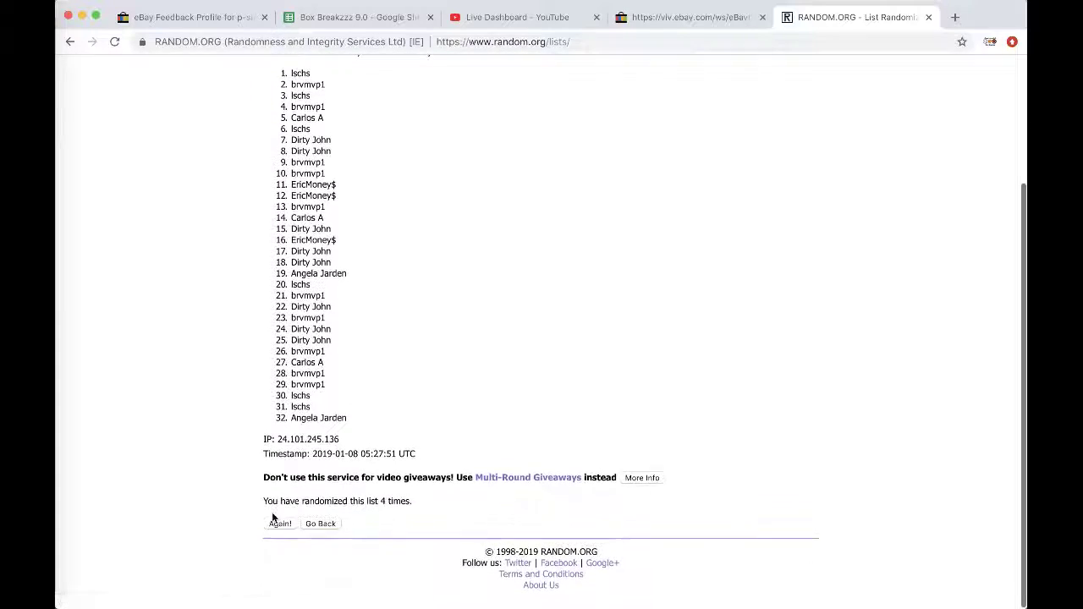
{"action": "left_click", "coordinate": [280, 526]}
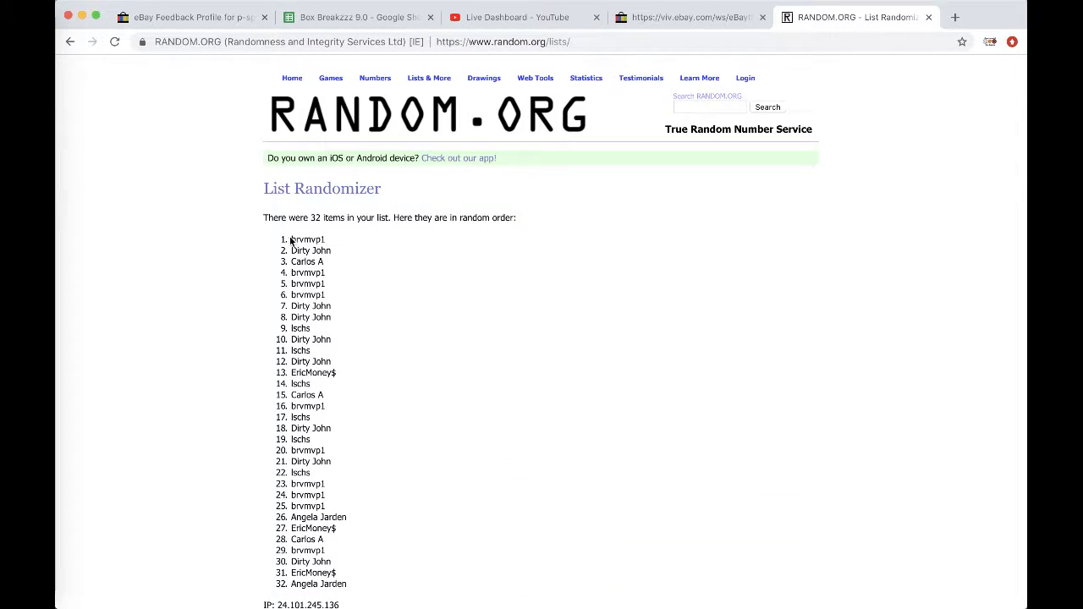
{"action": "left_click_drag", "start_coordinate": [287, 240], "coordinate": [385, 425]}
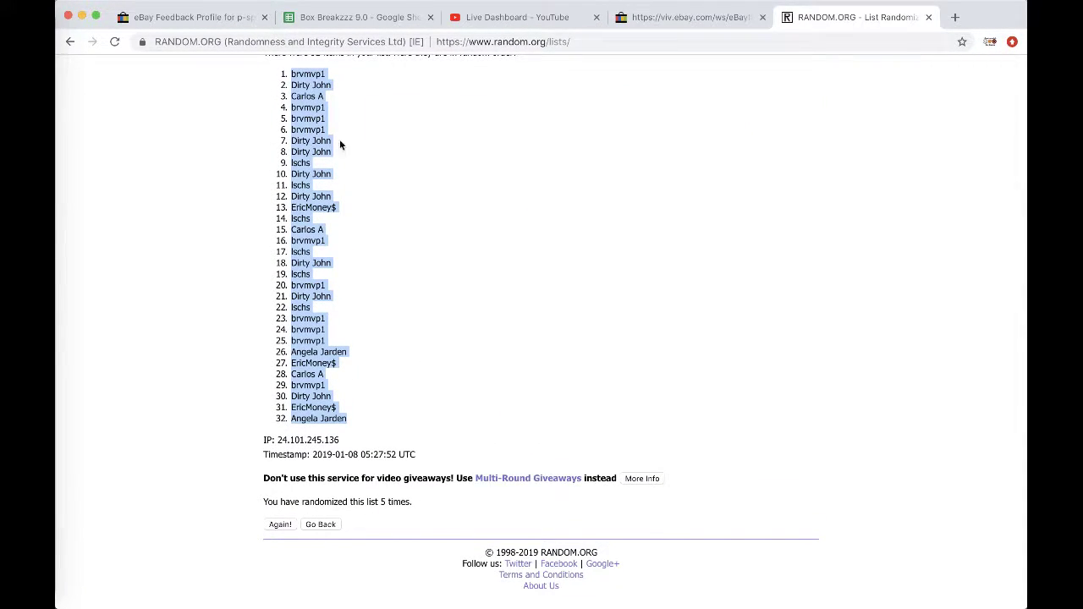
Paste the shuffled buyers into column B and set its font size to 18
{"action": "left_click", "coordinate": [322, 19]}
{"action": "left_click", "coordinate": [275, 141]}
{"action": "key", "text": "super+v"}
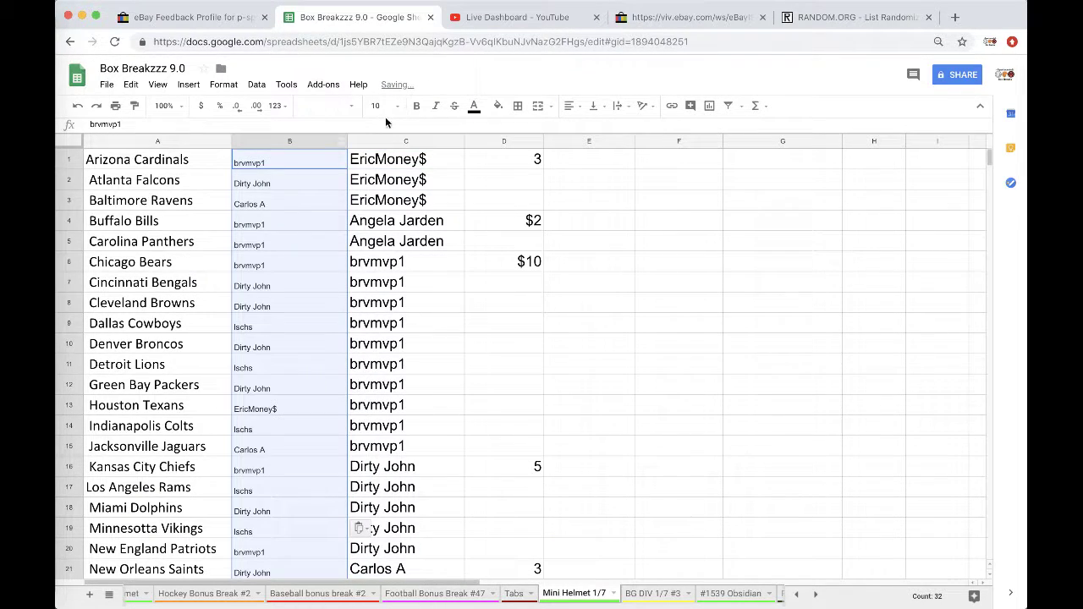
{"action": "left_click", "coordinate": [388, 107]}
{"action": "left_click", "coordinate": [377, 264]}
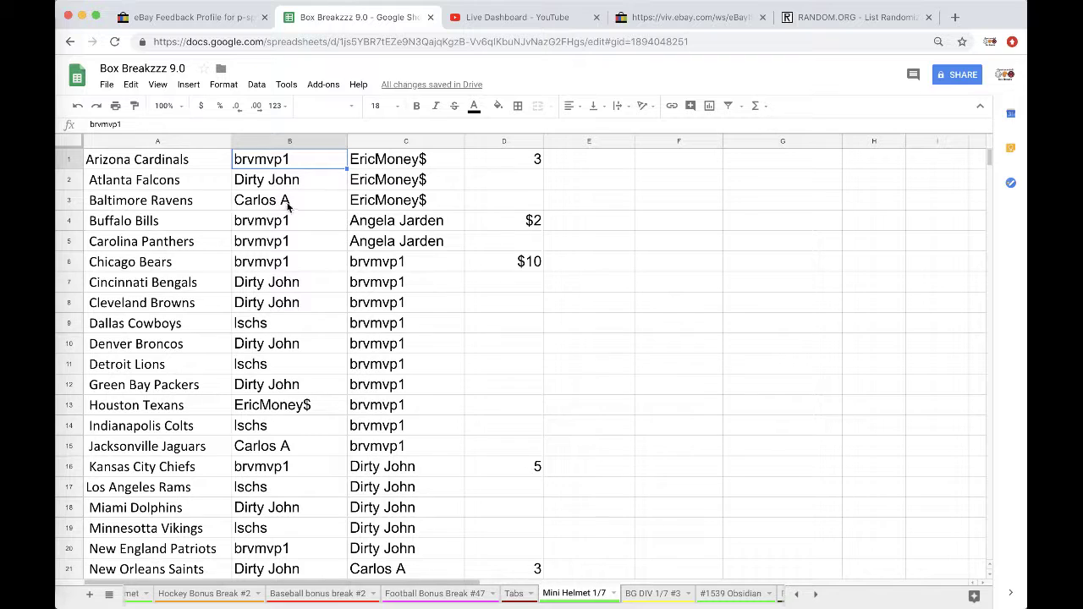
Review the list to check who now owns the Vikings, Patriots and Saints
{"action": "scroll", "coordinate": [303, 222], "scroll_direction": "down", "scroll_amount": 1}
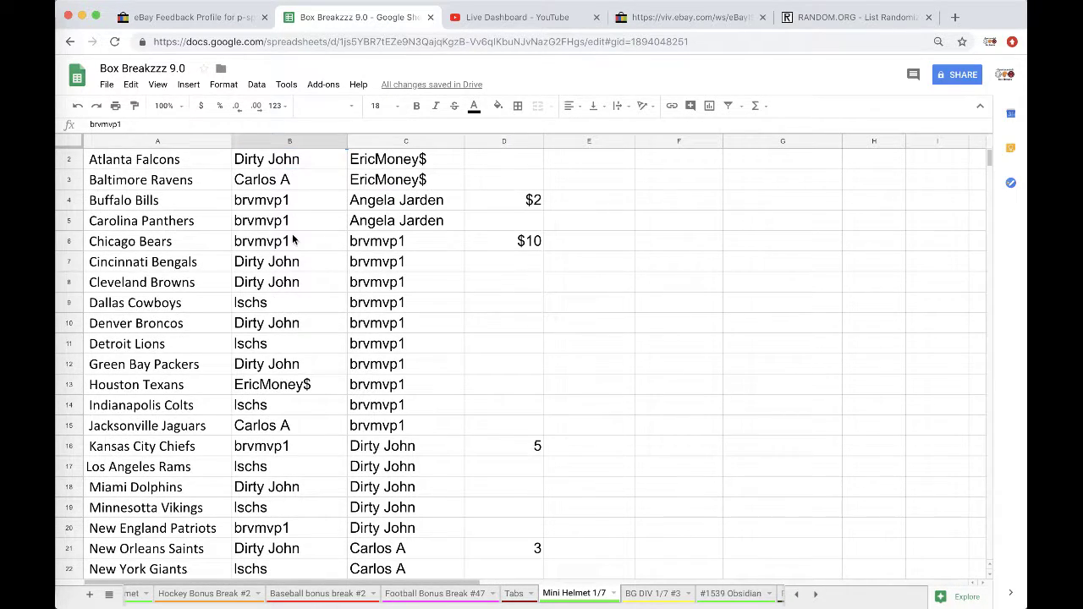
{"action": "scroll", "coordinate": [292, 236], "scroll_direction": "down", "scroll_amount": 1}
{"action": "scroll", "coordinate": [289, 278], "scroll_direction": "down", "scroll_amount": 1}
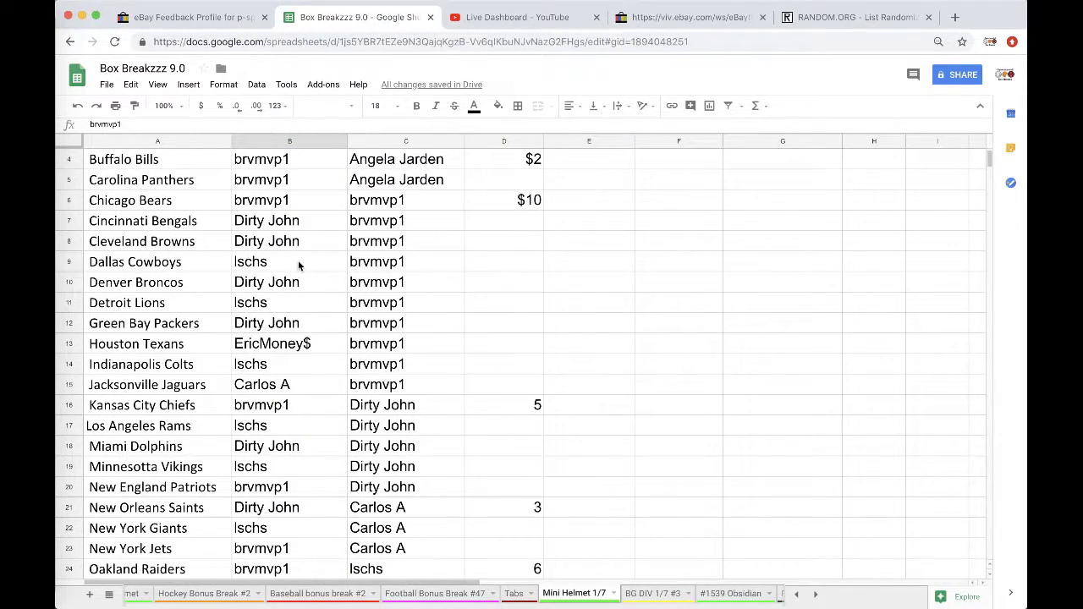
{"action": "scroll", "coordinate": [297, 262], "scroll_direction": "down", "scroll_amount": 4}
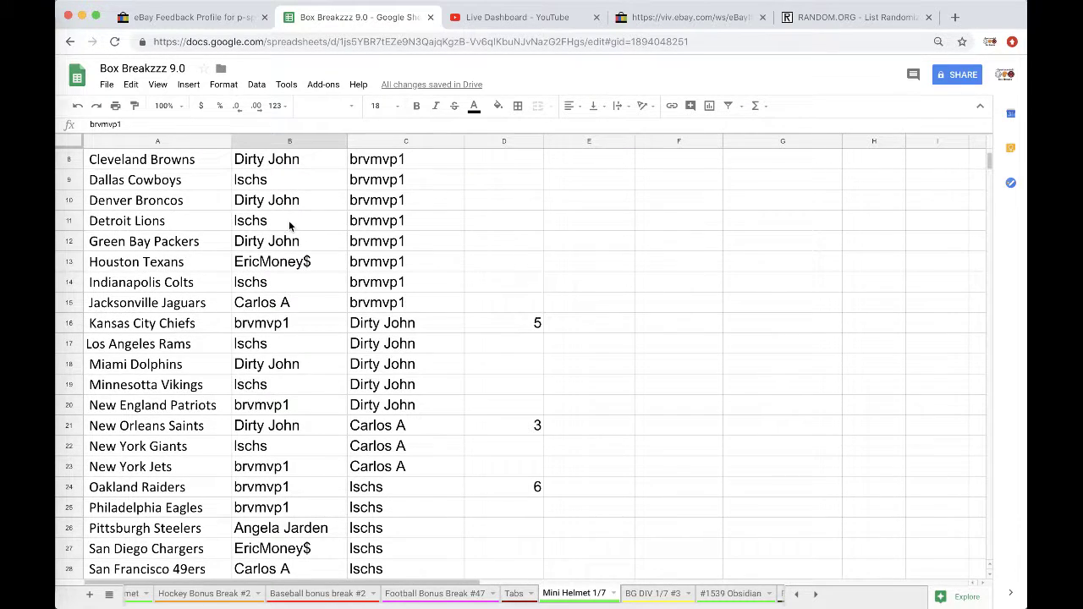
{"action": "scroll", "coordinate": [289, 224], "scroll_direction": "down", "scroll_amount": 1}
{"action": "scroll", "coordinate": [300, 219], "scroll_direction": "down", "scroll_amount": 1}
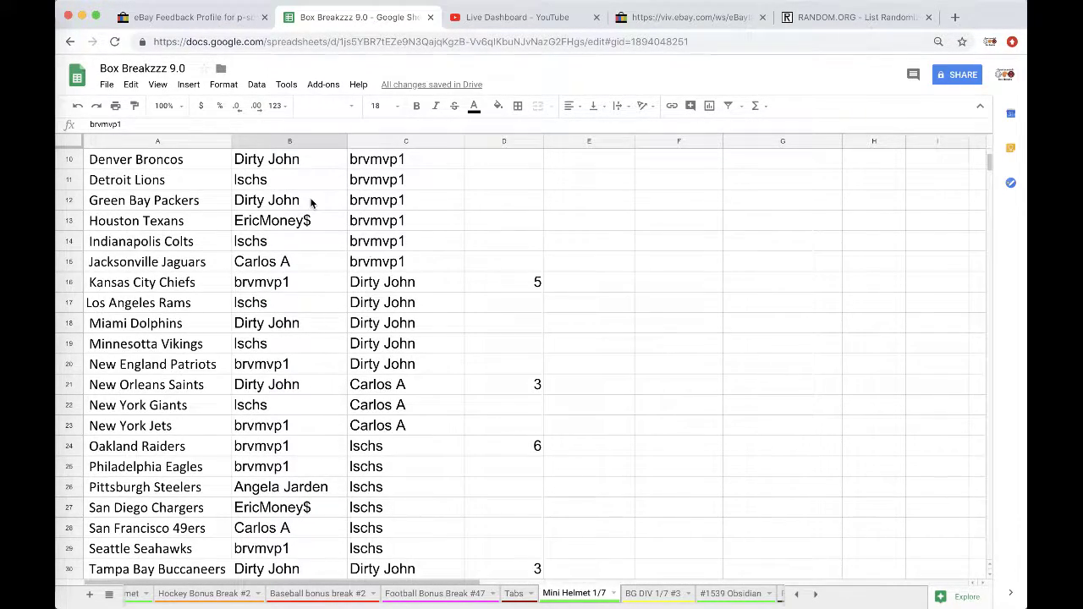
{"action": "scroll", "coordinate": [311, 203], "scroll_direction": "down", "scroll_amount": 1}
{"action": "scroll", "coordinate": [301, 194], "scroll_direction": "down", "scroll_amount": 1}
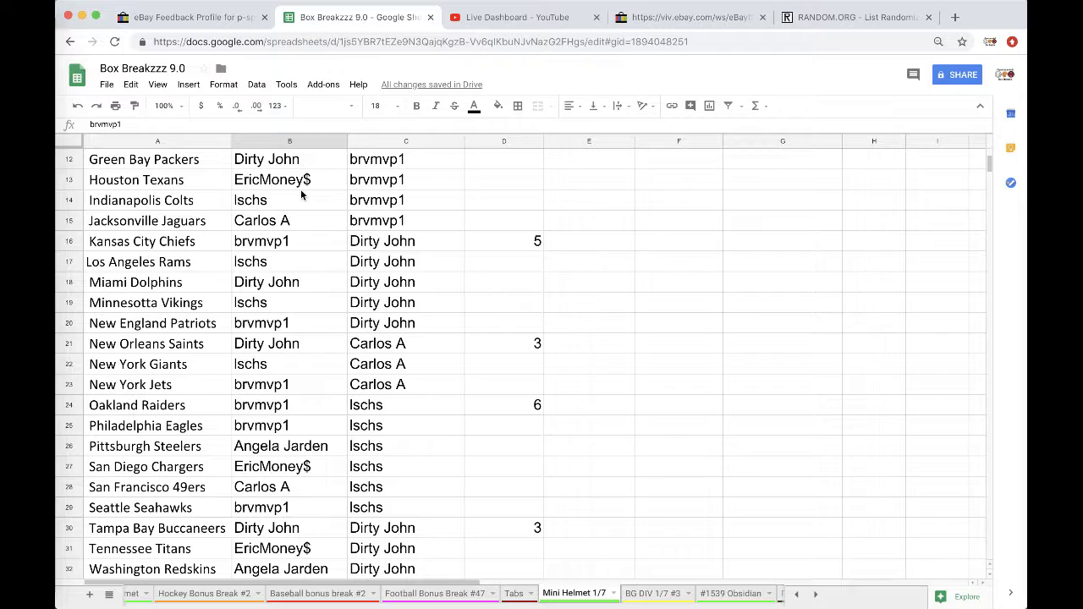
{"action": "scroll", "coordinate": [301, 195], "scroll_direction": "down", "scroll_amount": 2}
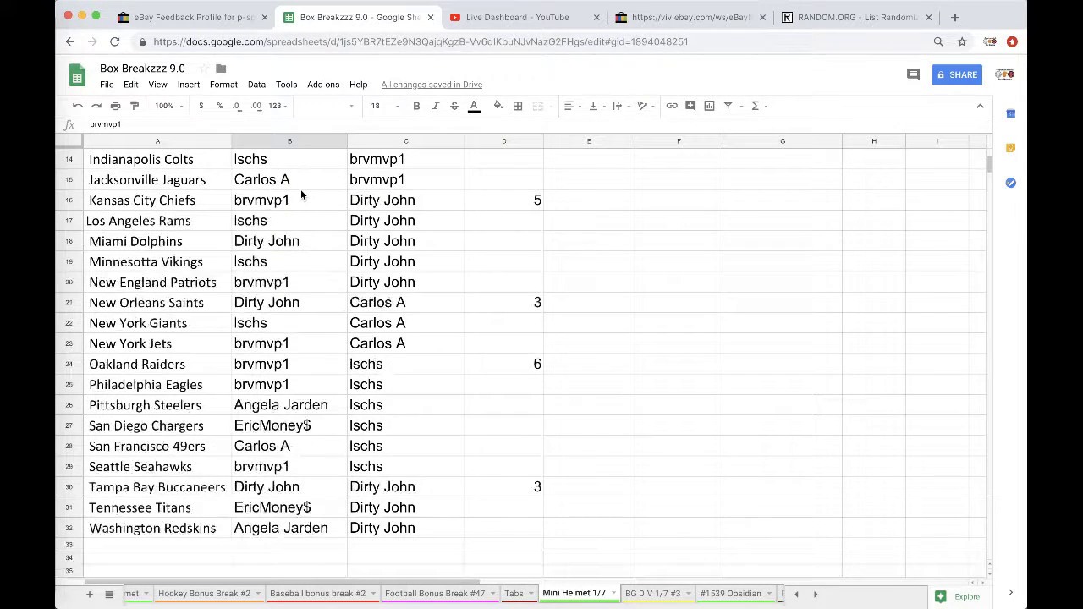
{"action": "left_click", "coordinate": [270, 265]}
{"action": "left_click", "coordinate": [280, 286]}
{"action": "left_click", "coordinate": [298, 303]}
{"action": "scroll", "coordinate": [314, 241], "scroll_direction": "down", "scroll_amount": 4}
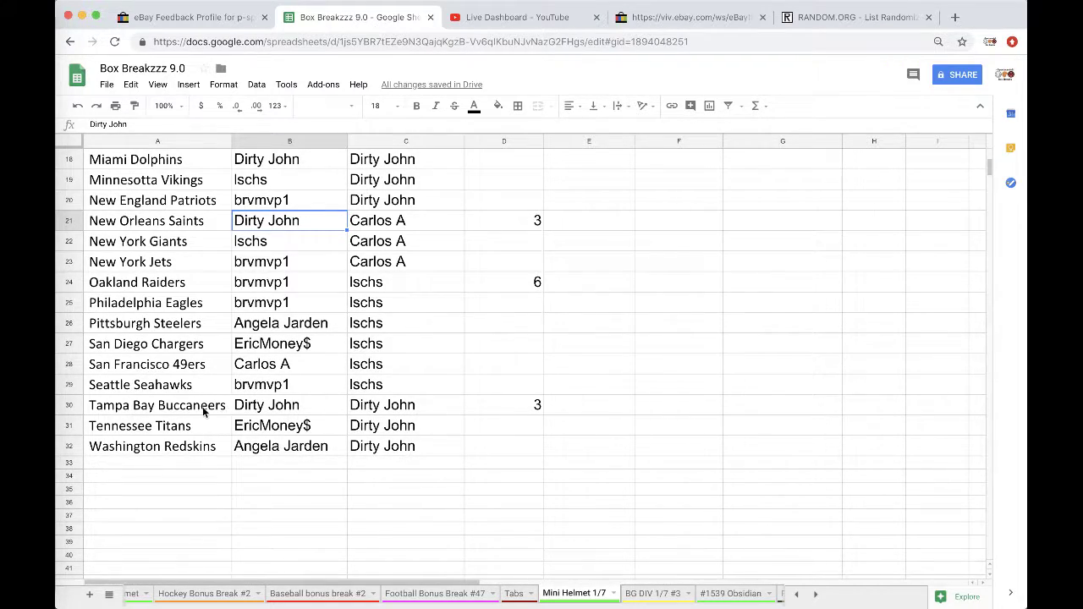
{"action": "scroll", "coordinate": [284, 444], "scroll_direction": "up", "scroll_amount": 3}
{"action": "scroll", "coordinate": [277, 449], "scroll_direction": "up", "scroll_amount": 6}
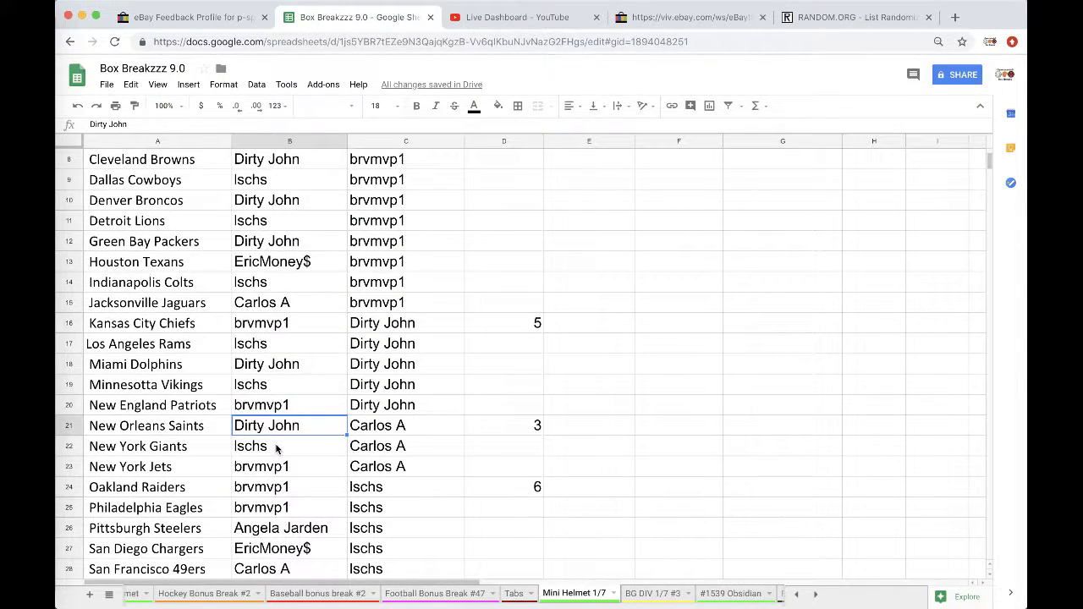
{"action": "scroll", "coordinate": [277, 448], "scroll_direction": "up", "scroll_amount": 4}
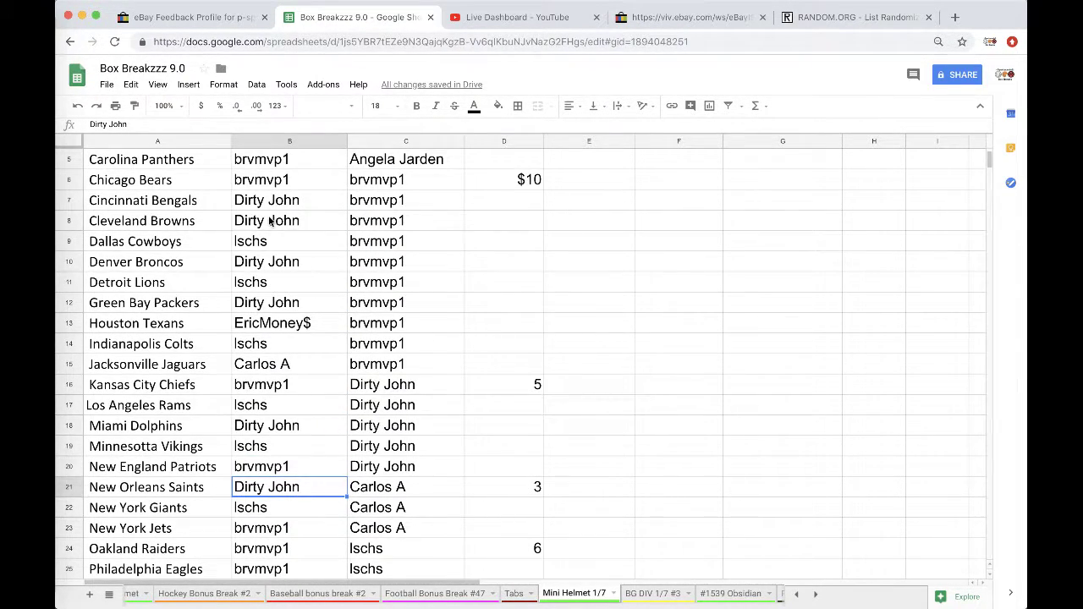
{"action": "scroll", "coordinate": [256, 269], "scroll_direction": "down", "scroll_amount": 4}
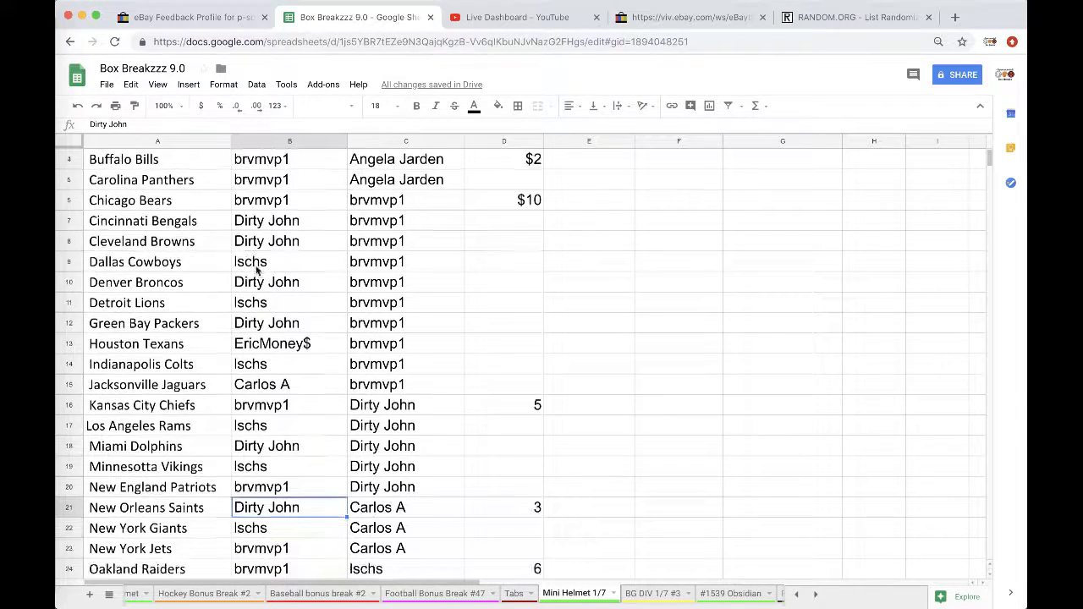
{"action": "scroll", "coordinate": [257, 448], "scroll_direction": "down", "scroll_amount": 1}
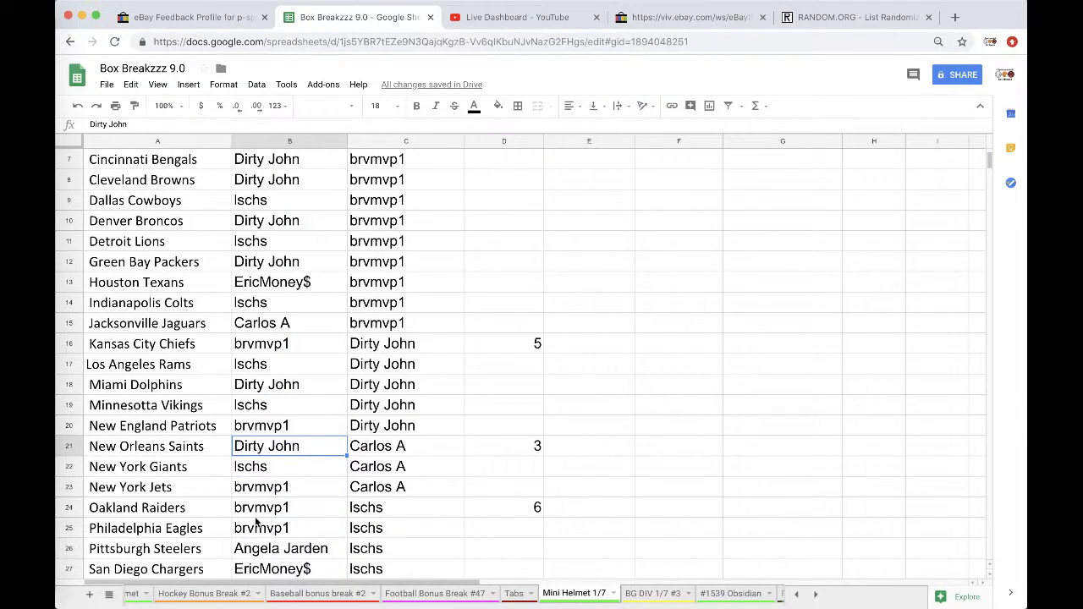
{"action": "scroll", "coordinate": [256, 522], "scroll_direction": "up", "scroll_amount": 4}
{"action": "scroll", "coordinate": [256, 523], "scroll_direction": "up", "scroll_amount": 1}
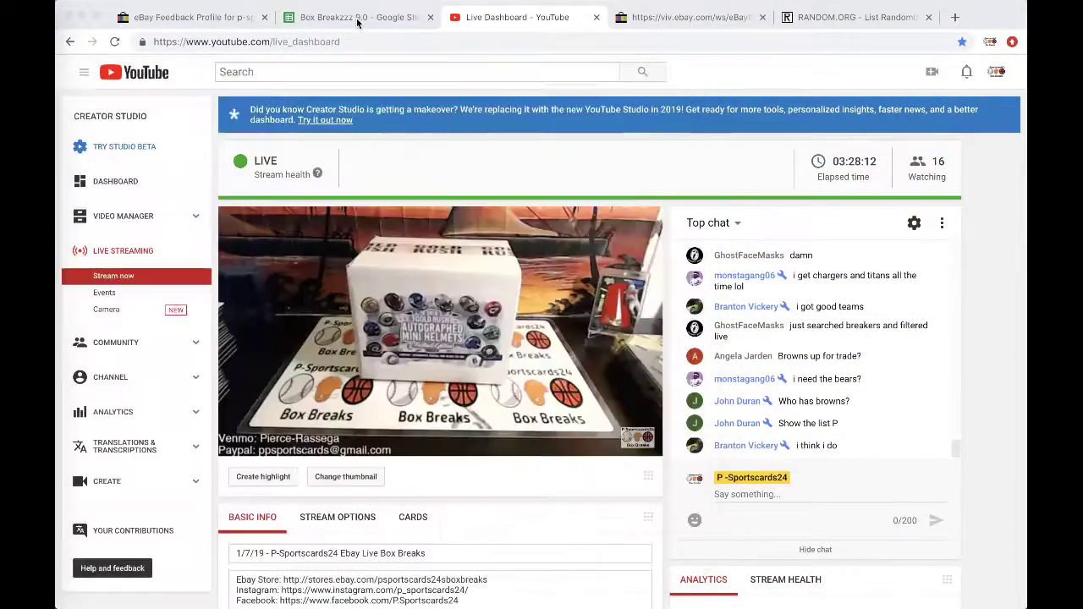
{"action": "left_click", "coordinate": [338, 16]}
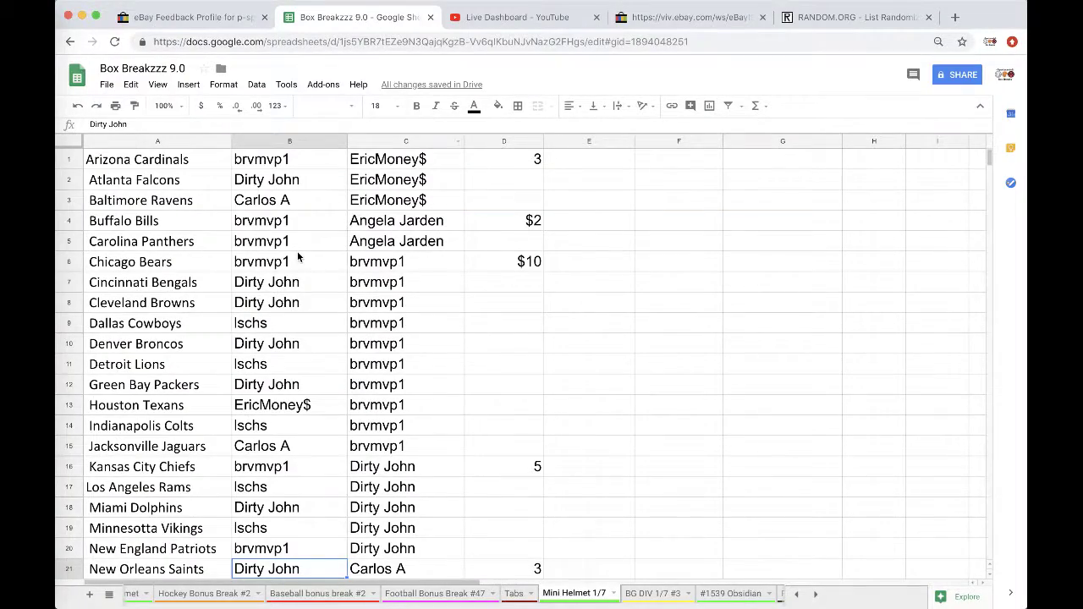
{"action": "left_click", "coordinate": [271, 306]}
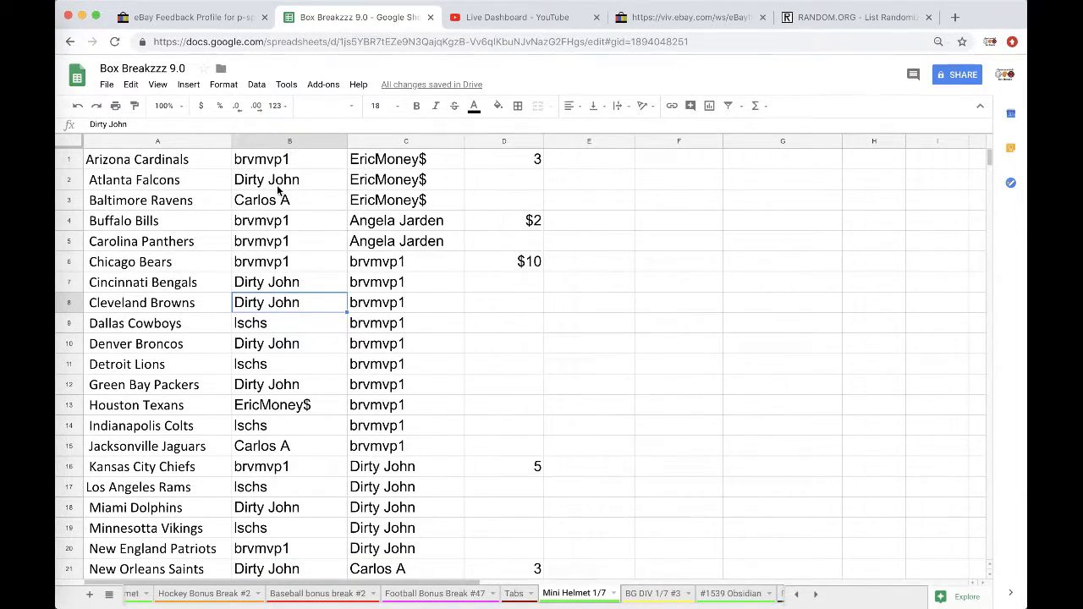
{"action": "scroll", "coordinate": [280, 190], "scroll_direction": "down", "scroll_amount": 2}
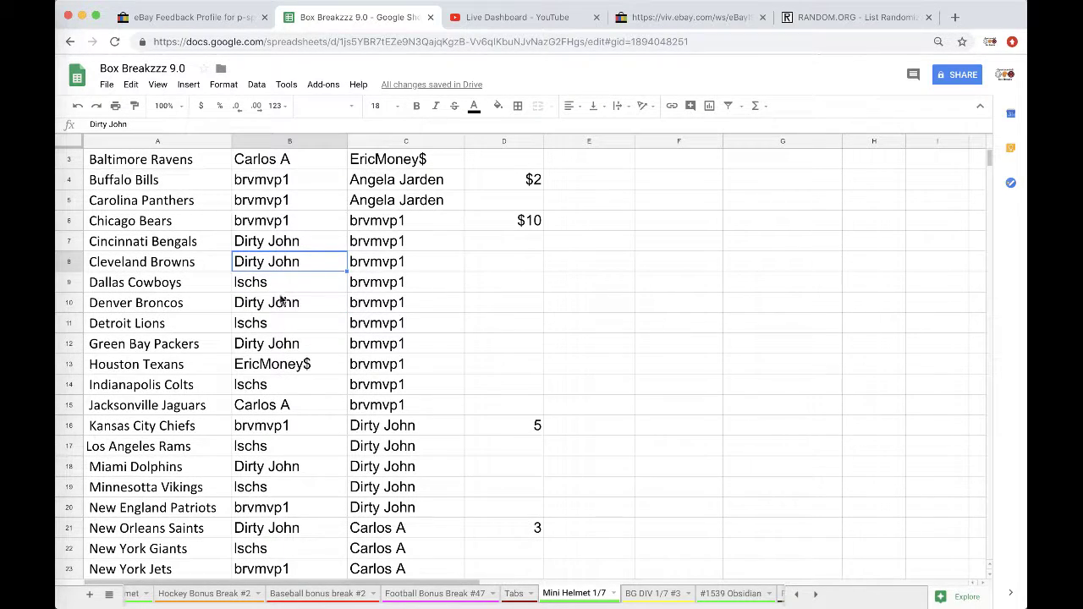
{"action": "scroll", "coordinate": [282, 309], "scroll_direction": "down", "scroll_amount": 1}
{"action": "scroll", "coordinate": [281, 313], "scroll_direction": "down", "scroll_amount": 1}
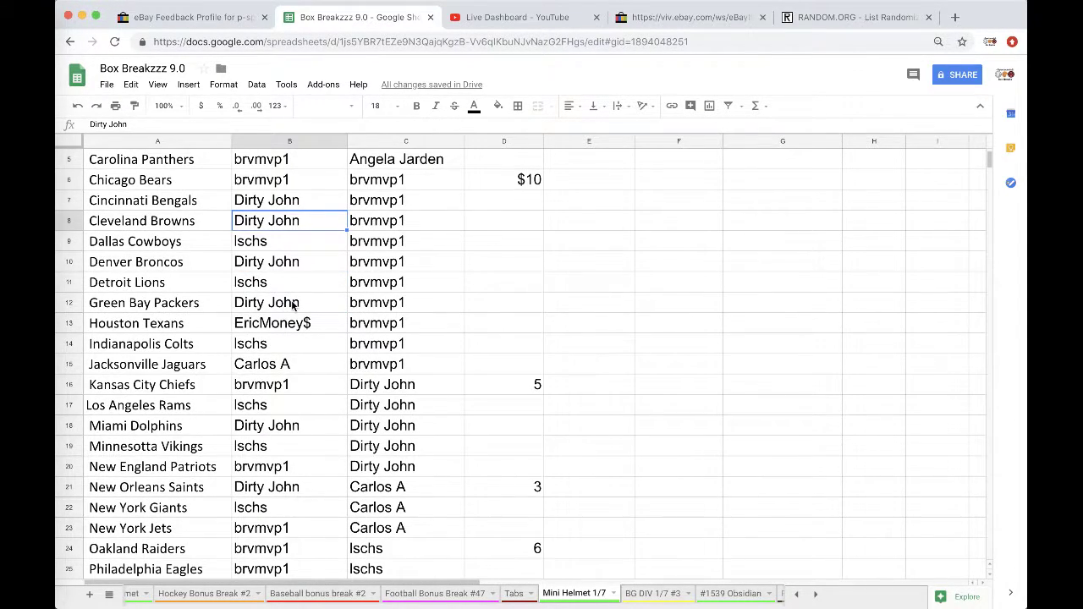
{"action": "scroll", "coordinate": [292, 304], "scroll_direction": "down", "scroll_amount": 1}
{"action": "scroll", "coordinate": [294, 305], "scroll_direction": "down", "scroll_amount": 1}
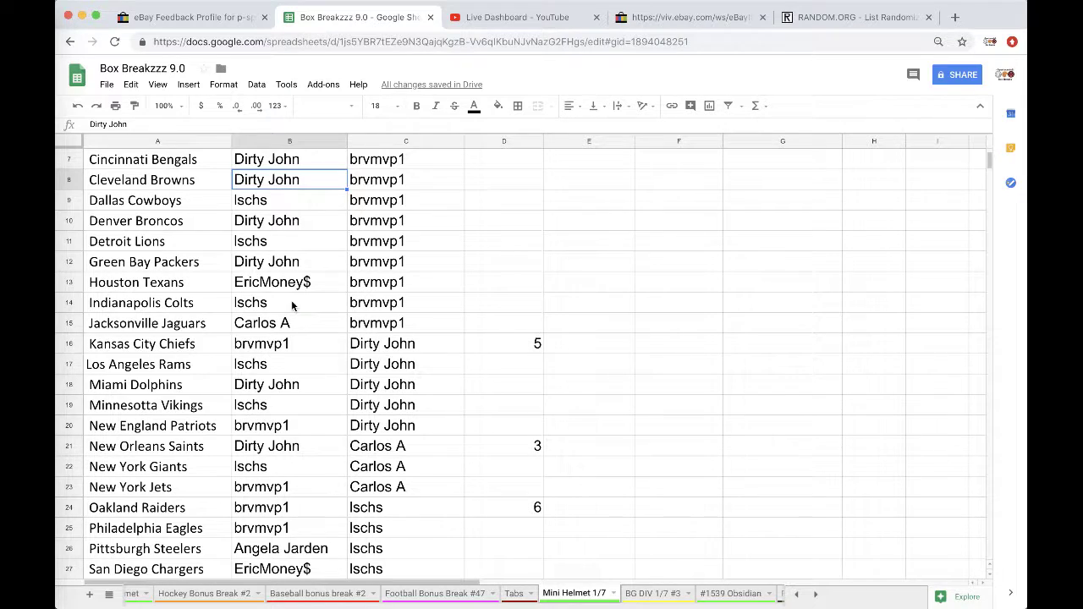
{"action": "scroll", "coordinate": [292, 306], "scroll_direction": "down", "scroll_amount": 1}
{"action": "scroll", "coordinate": [291, 317], "scroll_direction": "down", "scroll_amount": 1}
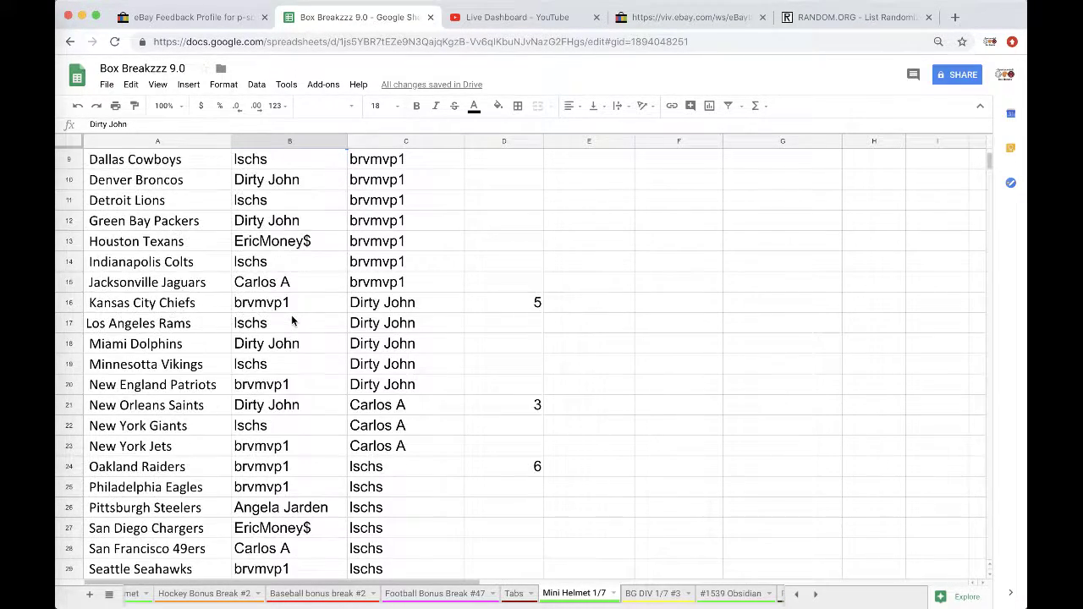
{"action": "scroll", "coordinate": [291, 320], "scroll_direction": "down", "scroll_amount": 4}
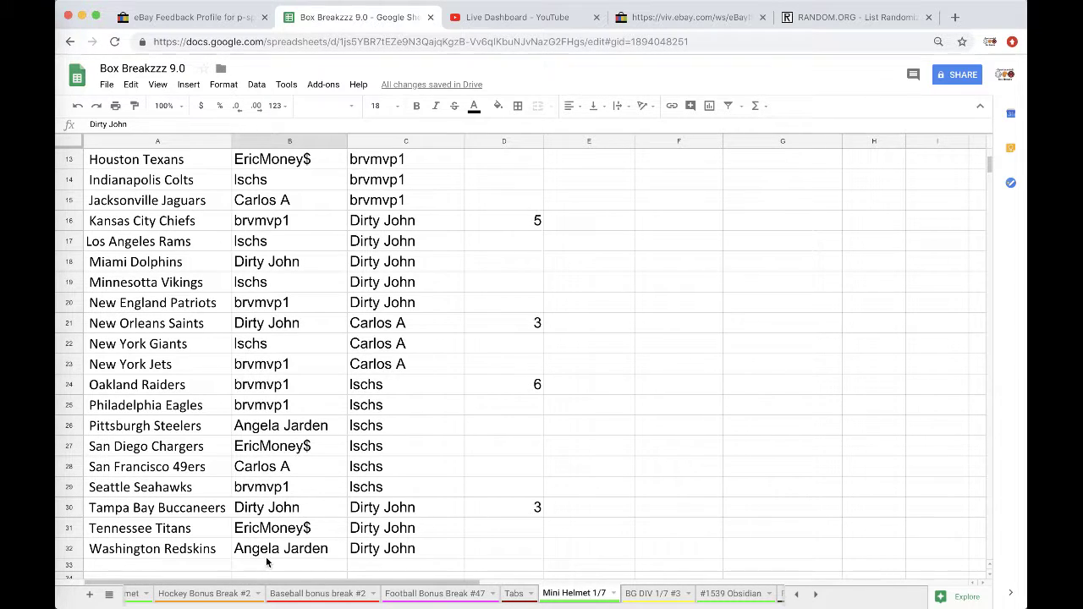
{"action": "scroll", "coordinate": [301, 519], "scroll_direction": "up", "scroll_amount": 12}
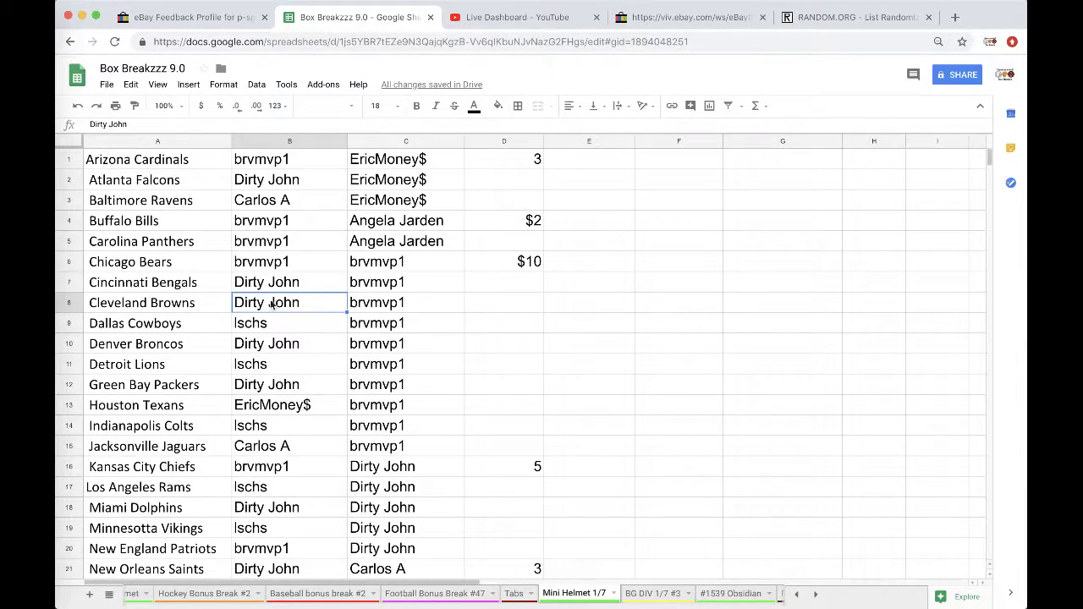
{"action": "left_click", "coordinate": [512, 17]}
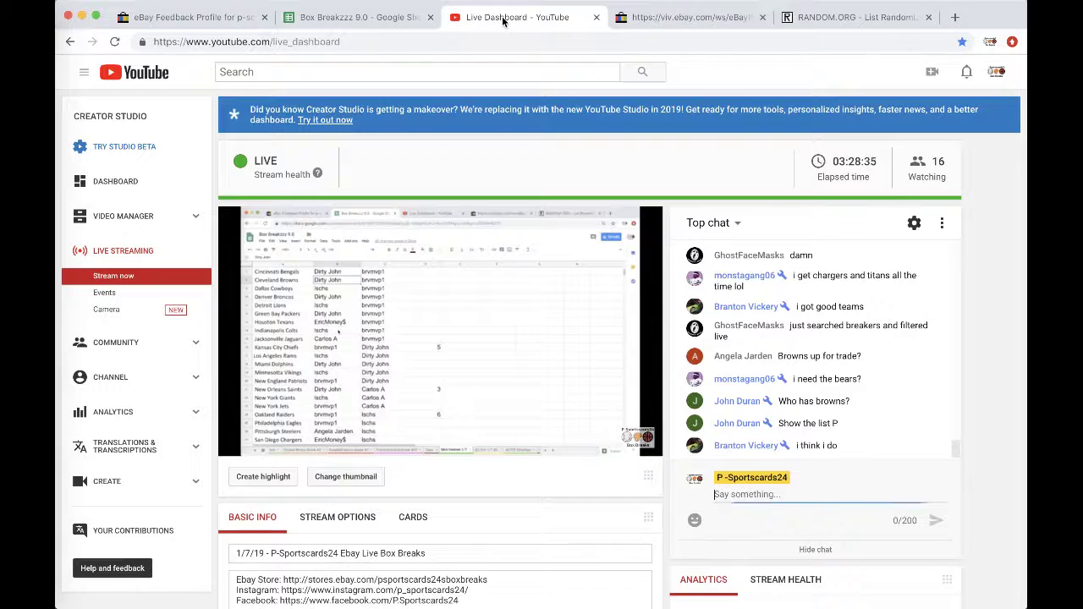
{"action": "left_click", "coordinate": [374, 15]}
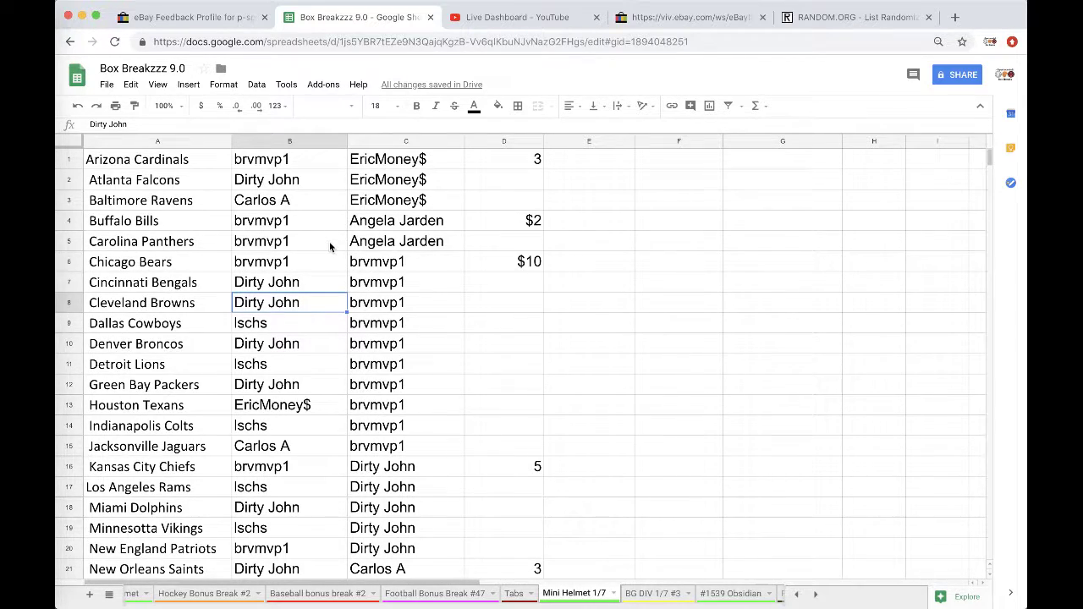
{"action": "left_click", "coordinate": [493, 19]}
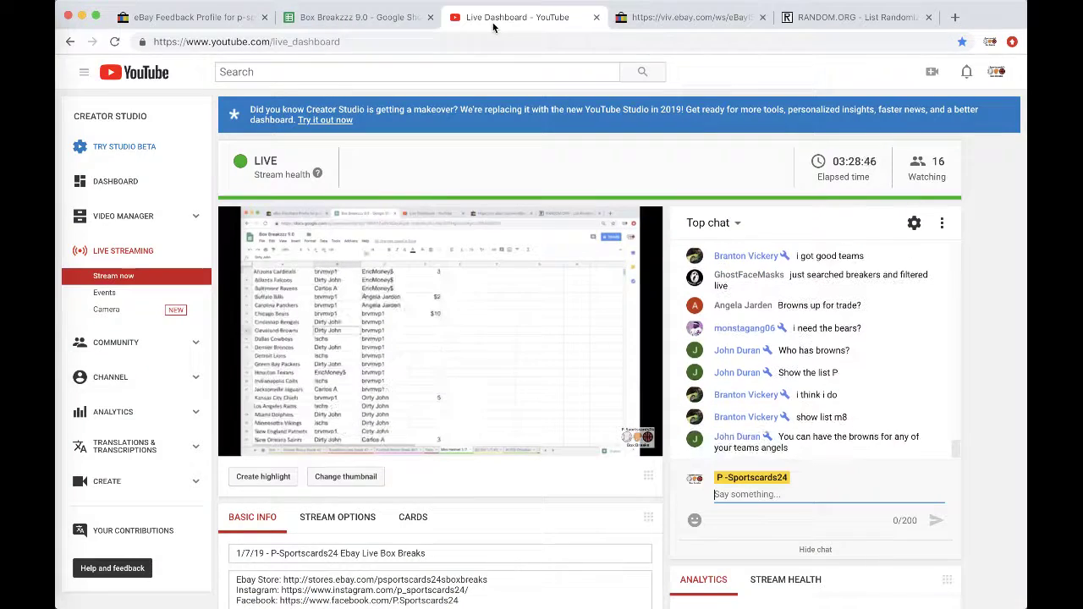
{"action": "left_click", "coordinate": [379, 19]}
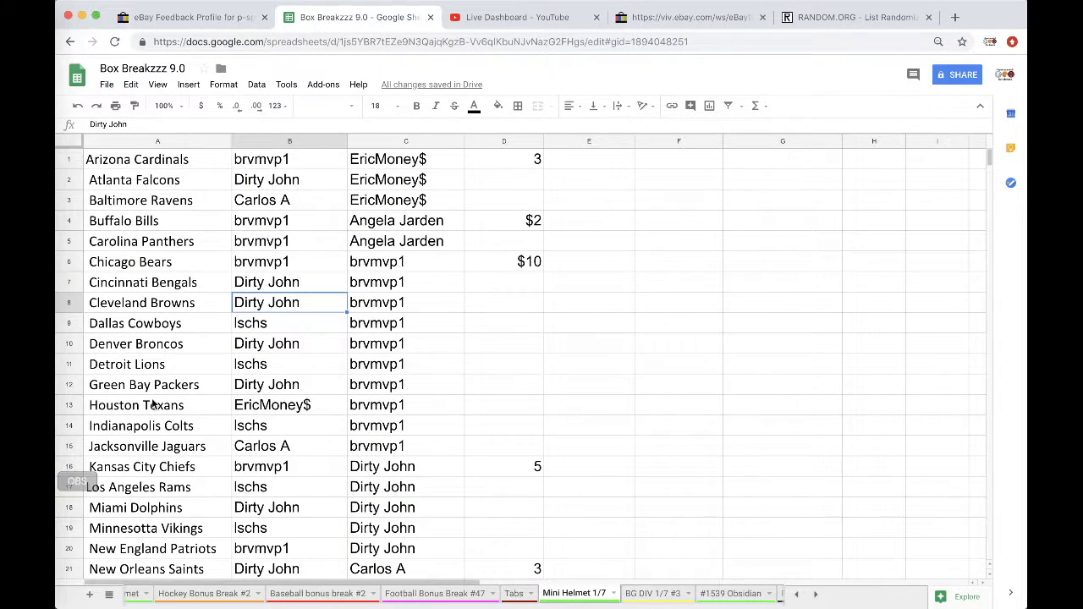
{"action": "left_click", "coordinate": [76, 482]}
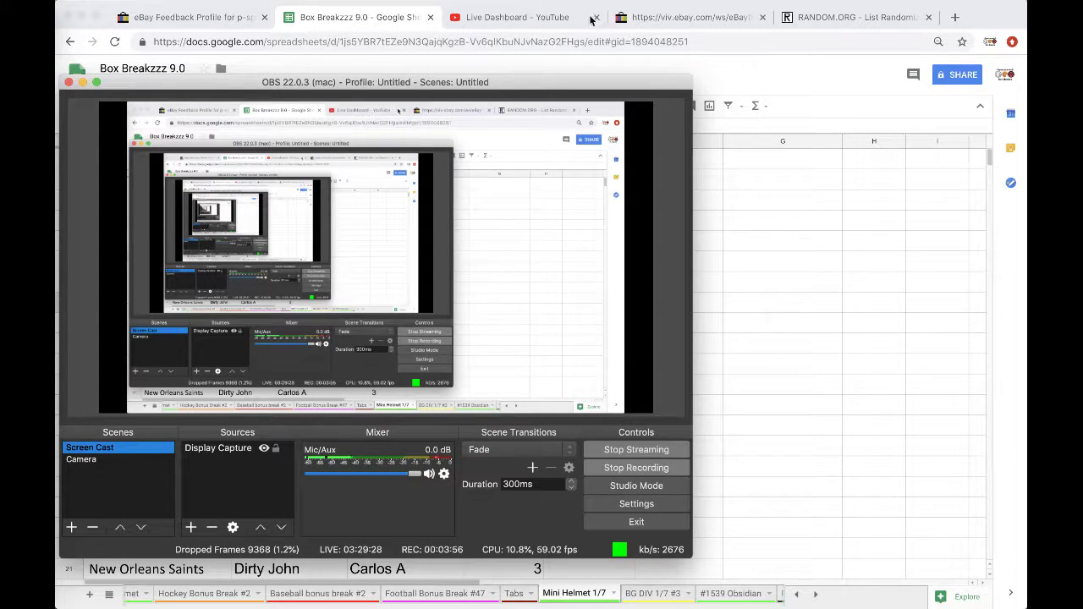
{"action": "left_click", "coordinate": [378, 18]}
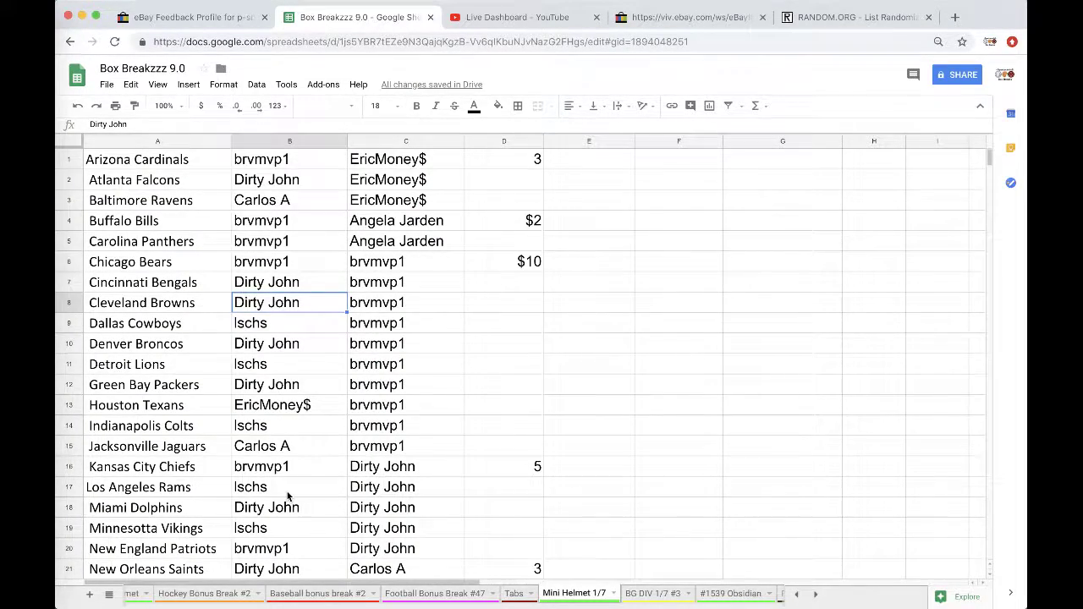
Give the Pittsburgh Steelers to the Cleveland Browns' owner
{"action": "scroll", "coordinate": [288, 497], "scroll_direction": "down", "scroll_amount": 3}
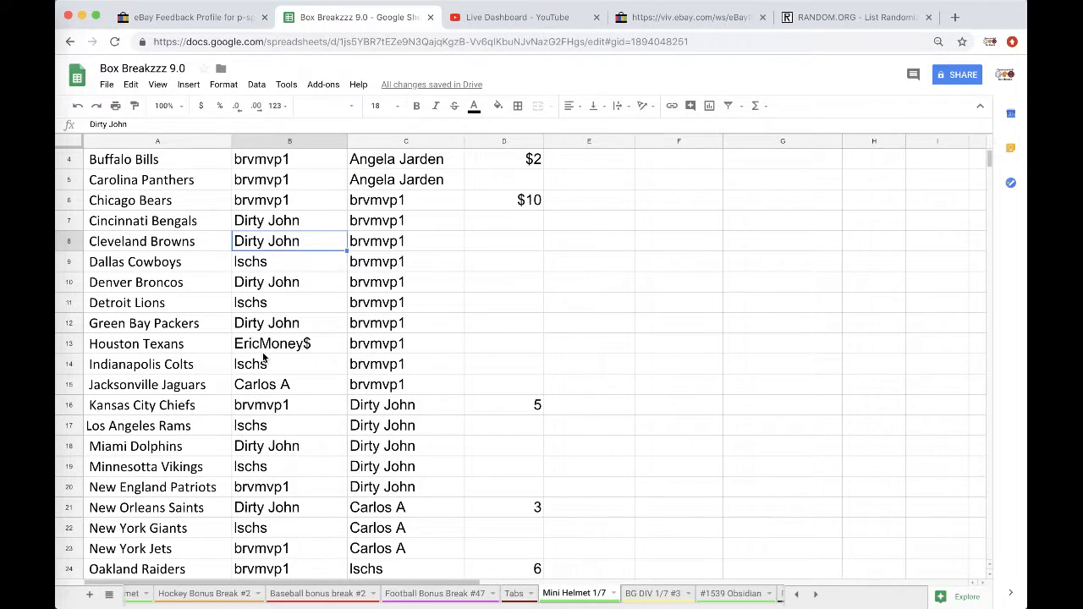
{"action": "scroll", "coordinate": [263, 358], "scroll_direction": "down", "scroll_amount": 2}
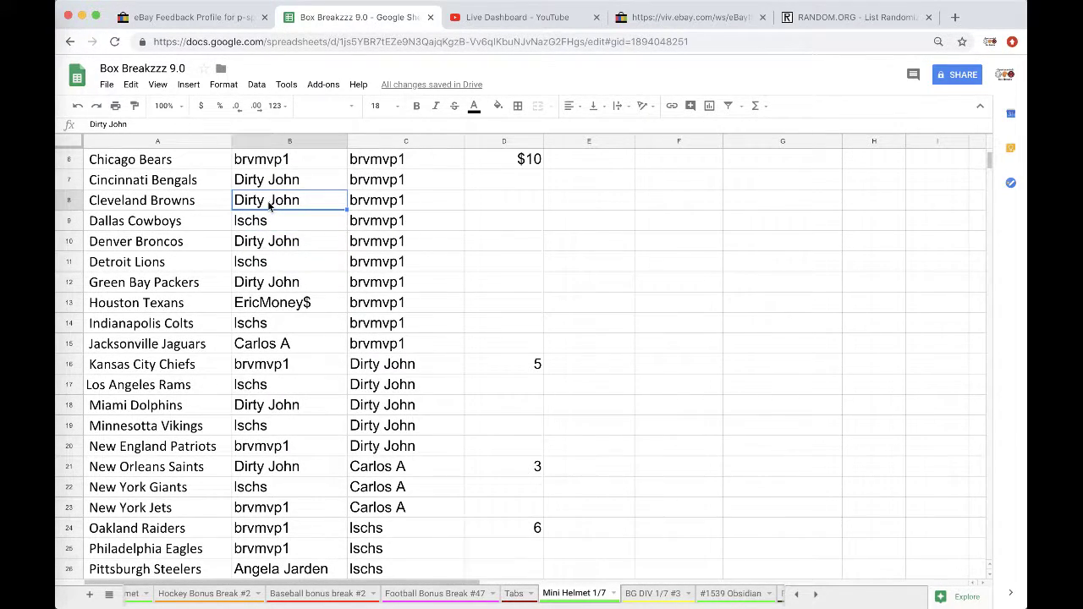
{"action": "scroll", "coordinate": [269, 286], "scroll_direction": "down", "scroll_amount": 6}
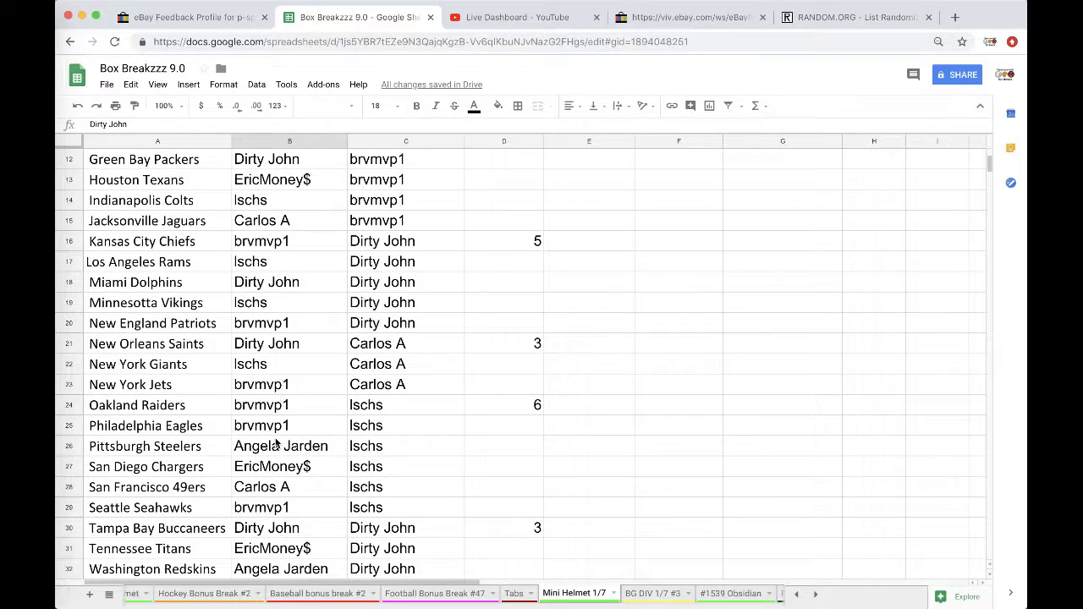
{"action": "left_click", "coordinate": [275, 440]}
{"action": "key", "text": "ctrl+z"}
Put the former Steelers owner's name into B8 for the Cleveland Browns
{"action": "scroll", "coordinate": [278, 474], "scroll_direction": "down", "scroll_amount": 3}
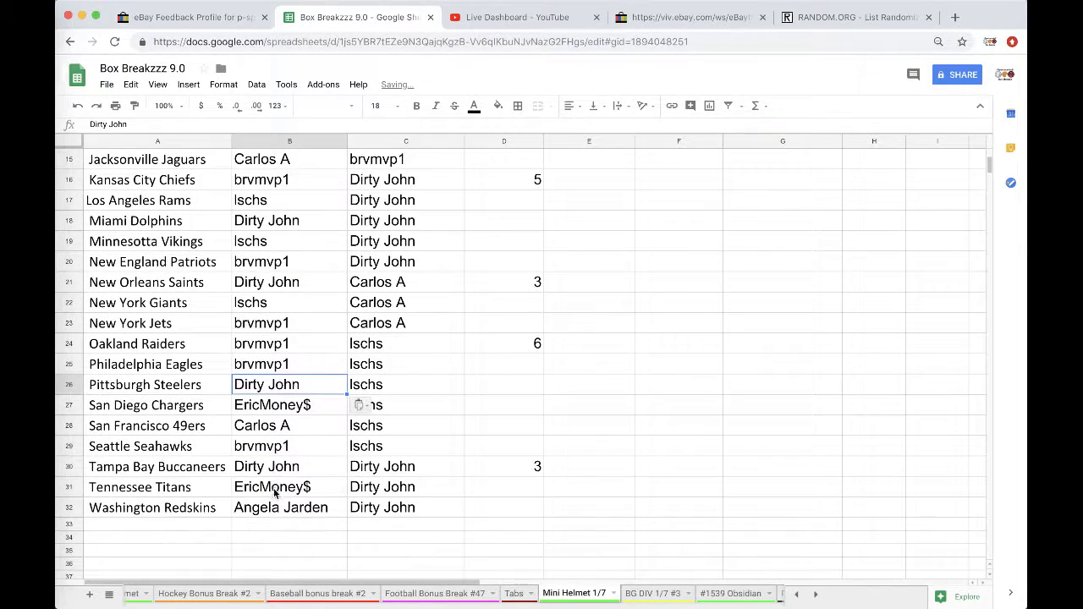
{"action": "left_click", "coordinate": [276, 506]}
{"action": "key", "text": "ctrl+c"}
{"action": "scroll", "coordinate": [280, 500], "scroll_direction": "up", "scroll_amount": 5}
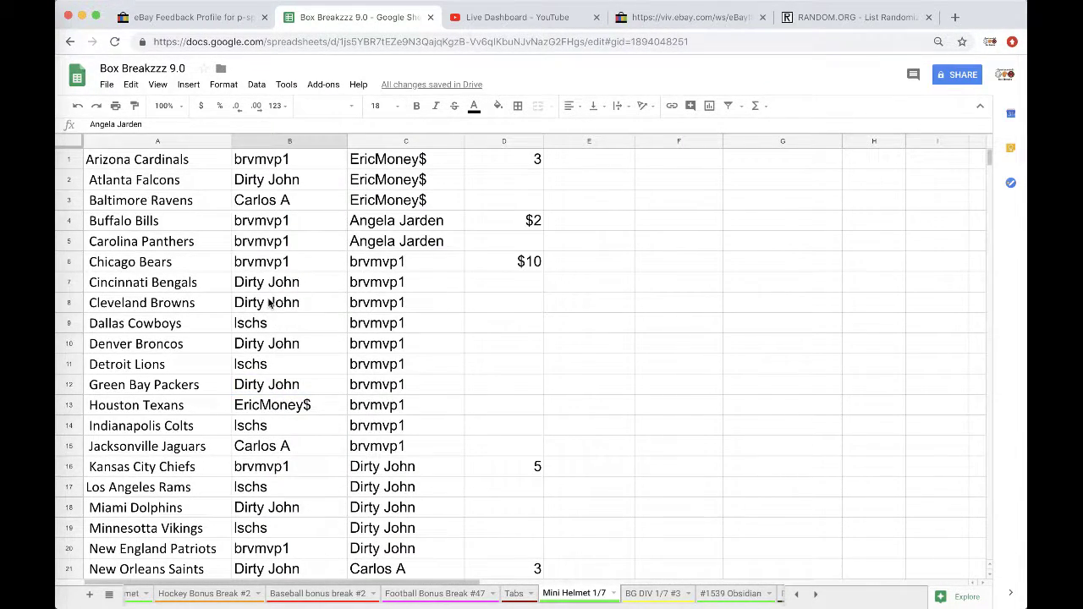
{"action": "left_click", "coordinate": [264, 305]}
{"action": "key", "text": "ctrl+v"}
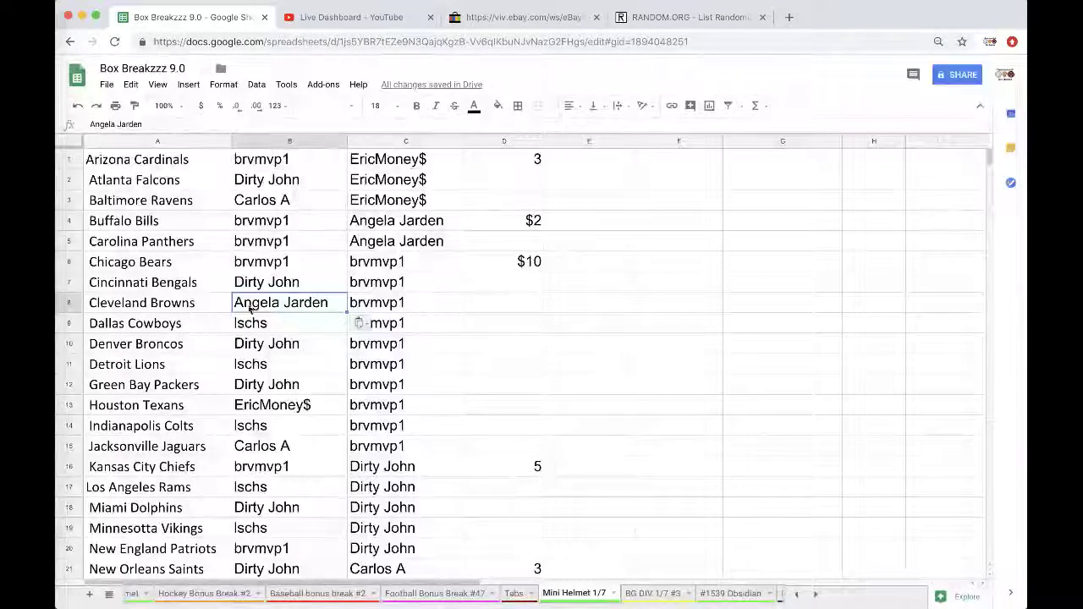
Bold the Carolina Panthers owner in B5 as the winner and copy column C's names
{"action": "left_click", "coordinate": [265, 245]}
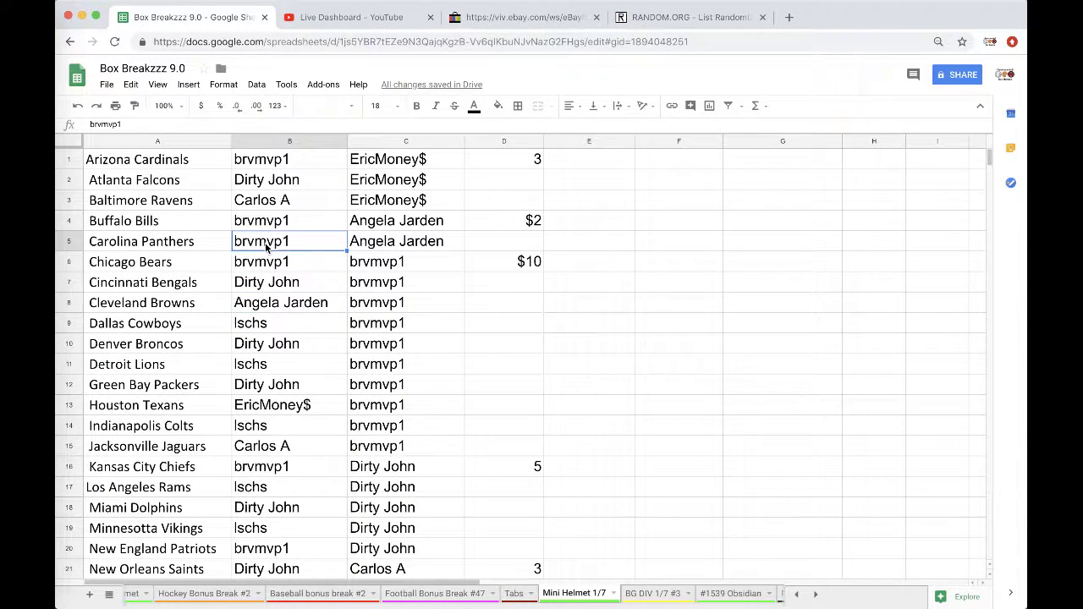
{"action": "left_click", "coordinate": [416, 106]}
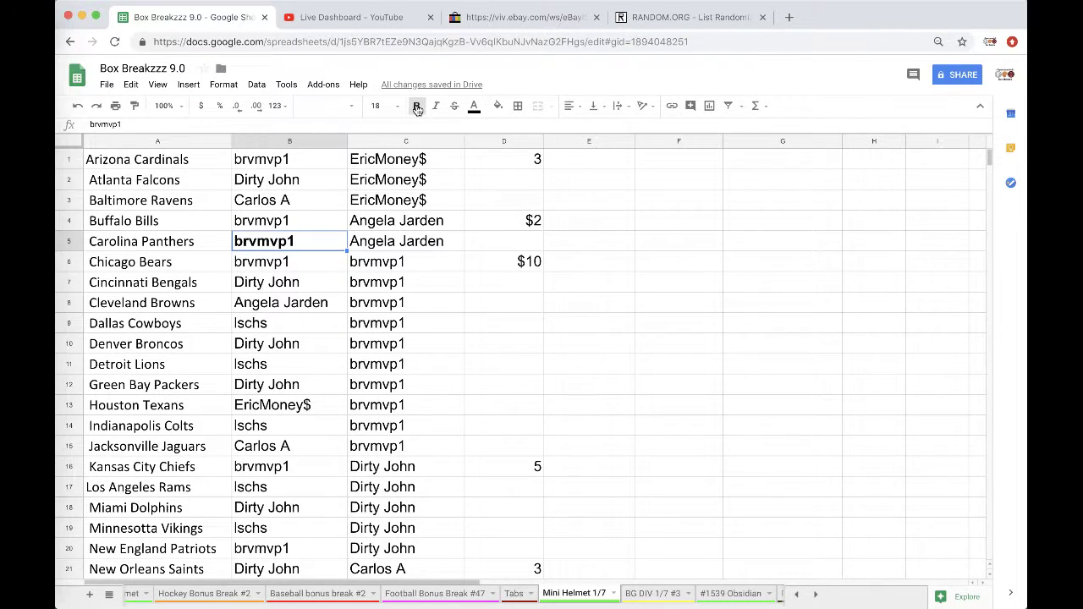
{"action": "left_click", "coordinate": [396, 139]}
{"action": "key", "text": "ctrl+c"}
{"action": "scroll", "coordinate": [472, 302], "scroll_direction": "down", "scroll_amount": 1}
{"action": "scroll", "coordinate": [472, 302], "scroll_direction": "down", "scroll_amount": 5}
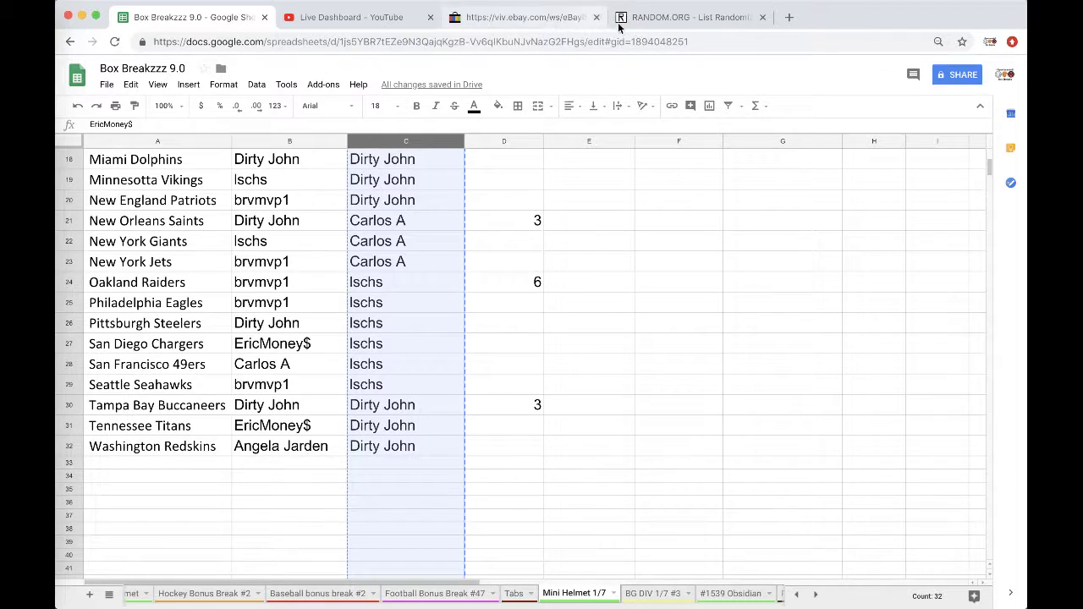
Load a fresh List Randomizer form and paste in the 32 copied names
{"action": "left_click", "coordinate": [647, 19]}
{"action": "left_click", "coordinate": [655, 42]}
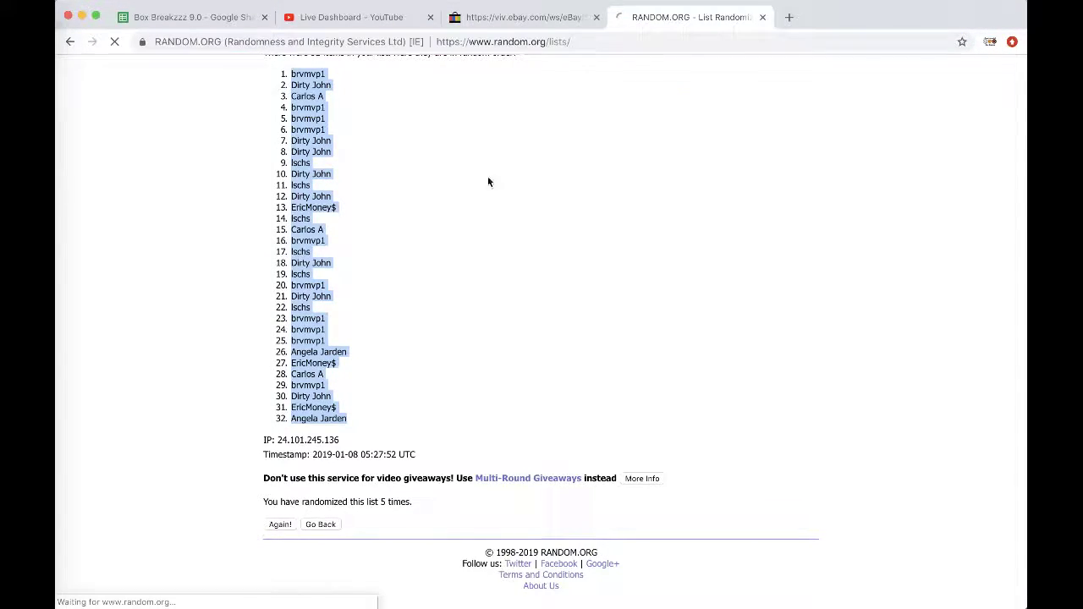
{"action": "key", "text": "Return"}
{"action": "left_click", "coordinate": [324, 338]}
{"action": "key", "text": "ctrl+v"}
Shuffle the list four times and select the name that lands first
{"action": "left_click", "coordinate": [287, 496]}
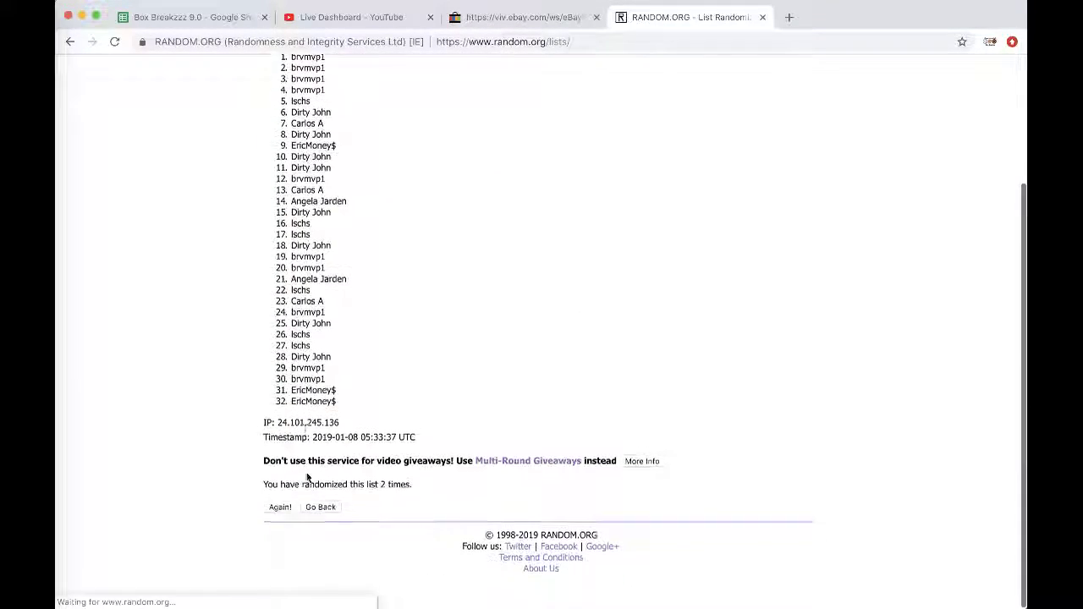
{"action": "left_click", "coordinate": [283, 523]}
{"action": "left_click", "coordinate": [283, 522]}
{"action": "left_click", "coordinate": [283, 522]}
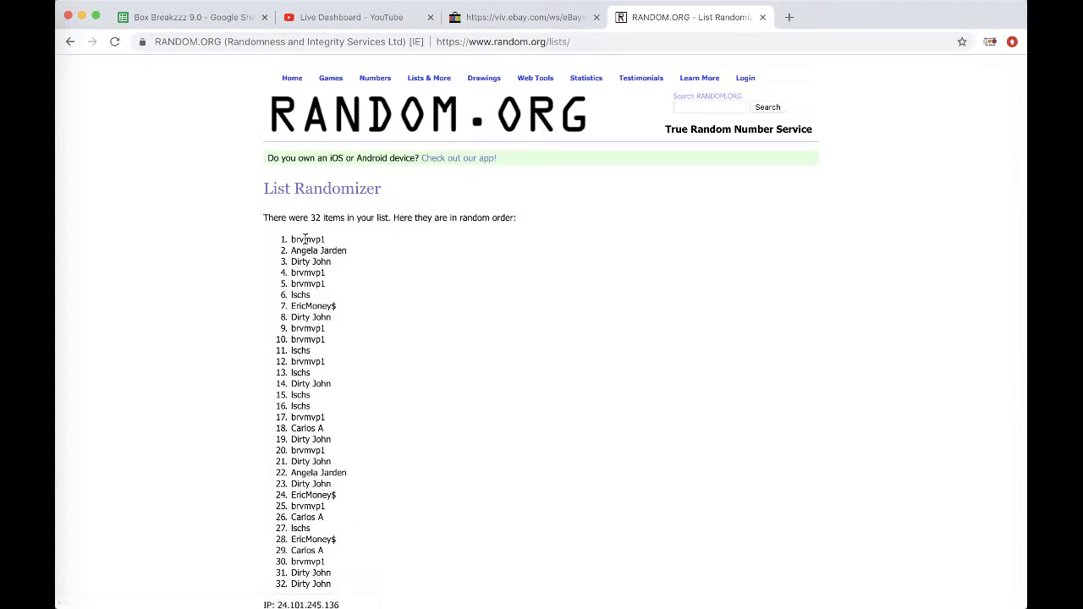
{"action": "double_click", "coordinate": [304, 240]}
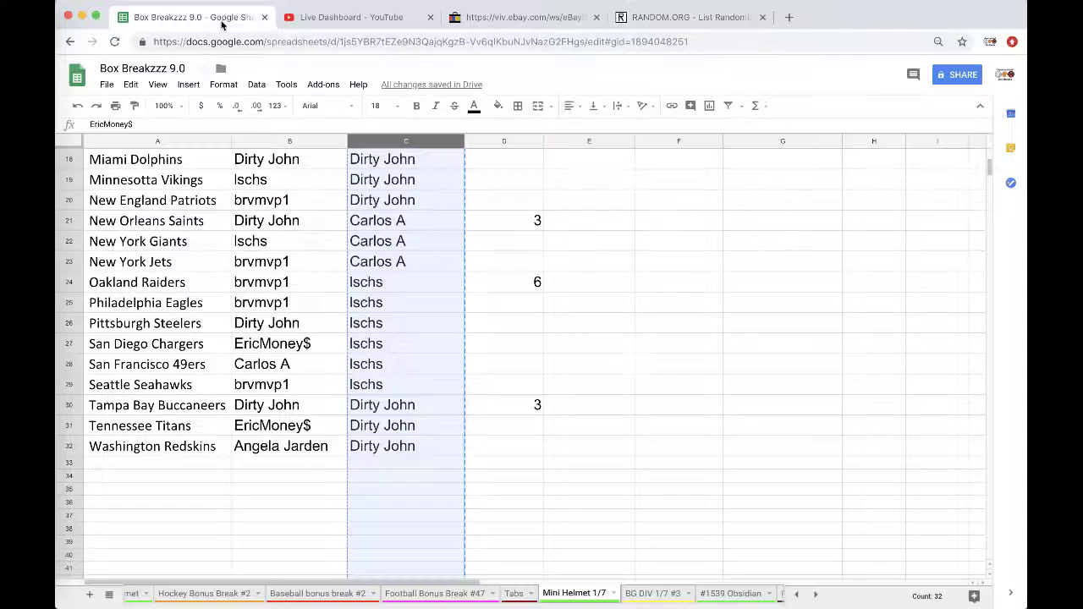
Paste the drawn winner as values only into C25, Philadelphia Eagles, on Football Bonus Break #47
{"action": "left_click", "coordinate": [190, 17]}
{"action": "left_click", "coordinate": [433, 593]}
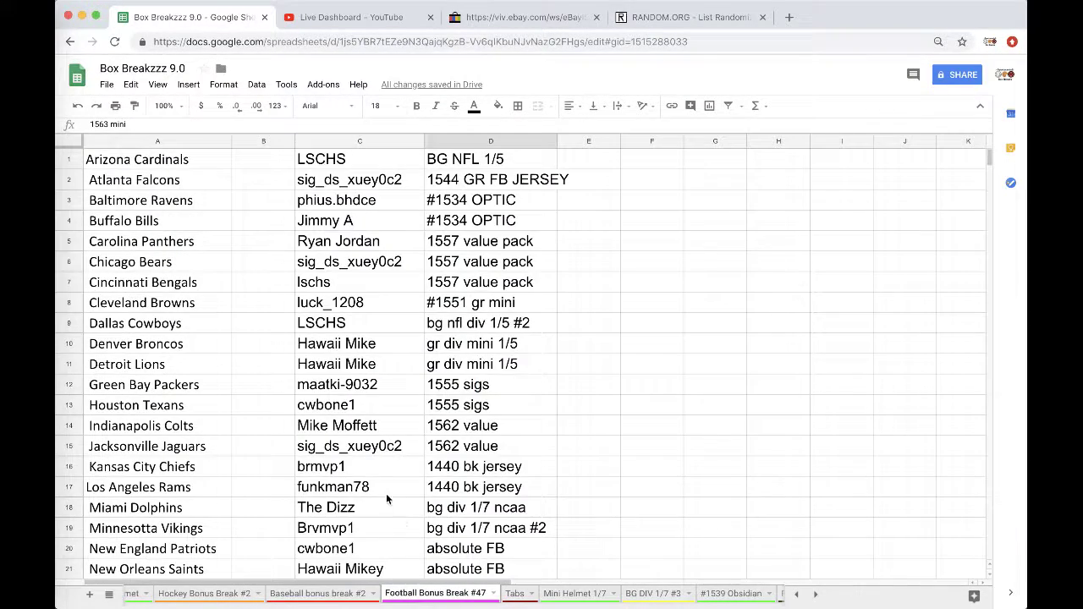
{"action": "left_click", "coordinate": [323, 374]}
{"action": "key", "text": "ctrl+v"}
{"action": "left_click", "coordinate": [439, 384]}
{"action": "left_click", "coordinate": [457, 403]}
Start entering 'GR div mini 1/5' in D25
{"action": "left_click", "coordinate": [454, 367]}
{"action": "type", "text": "GR min"}
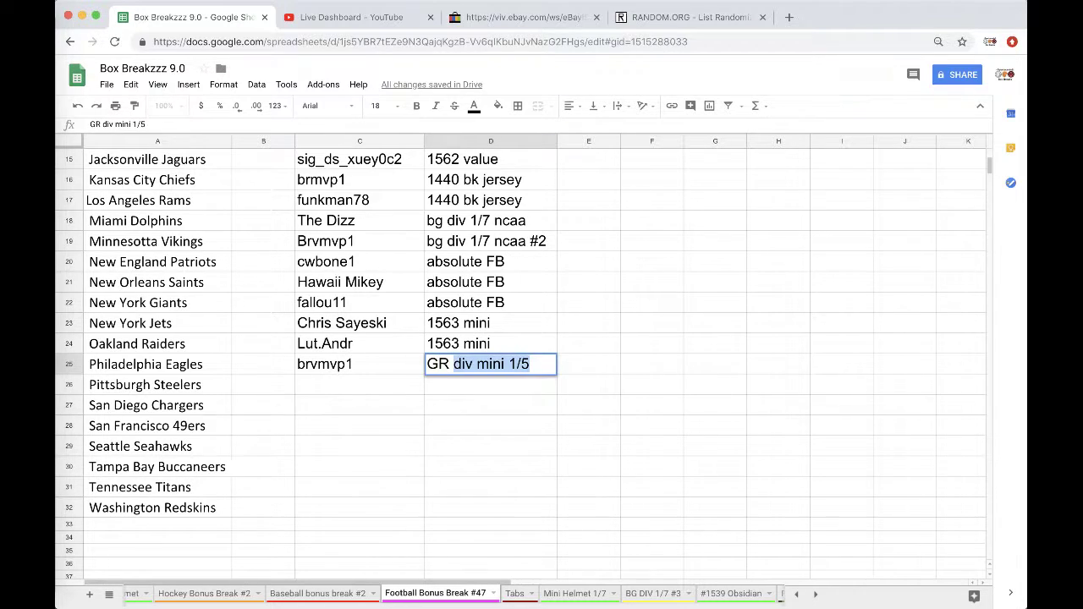